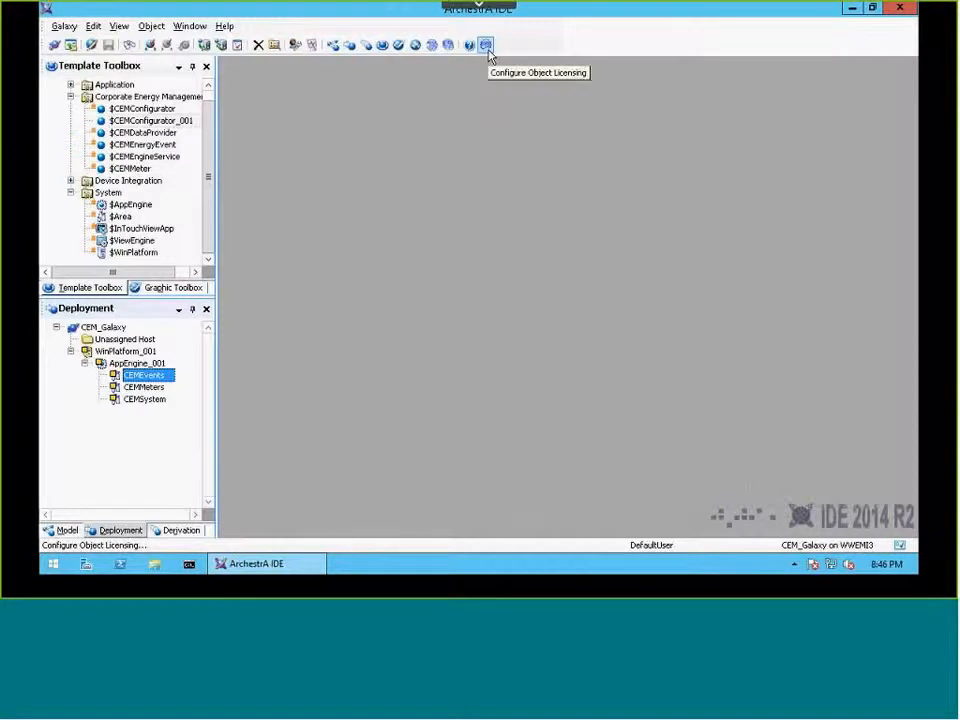
# Step: Review the object licensing overview for the Corporate Energy Management features and close it
pyautogui.click(487, 50)
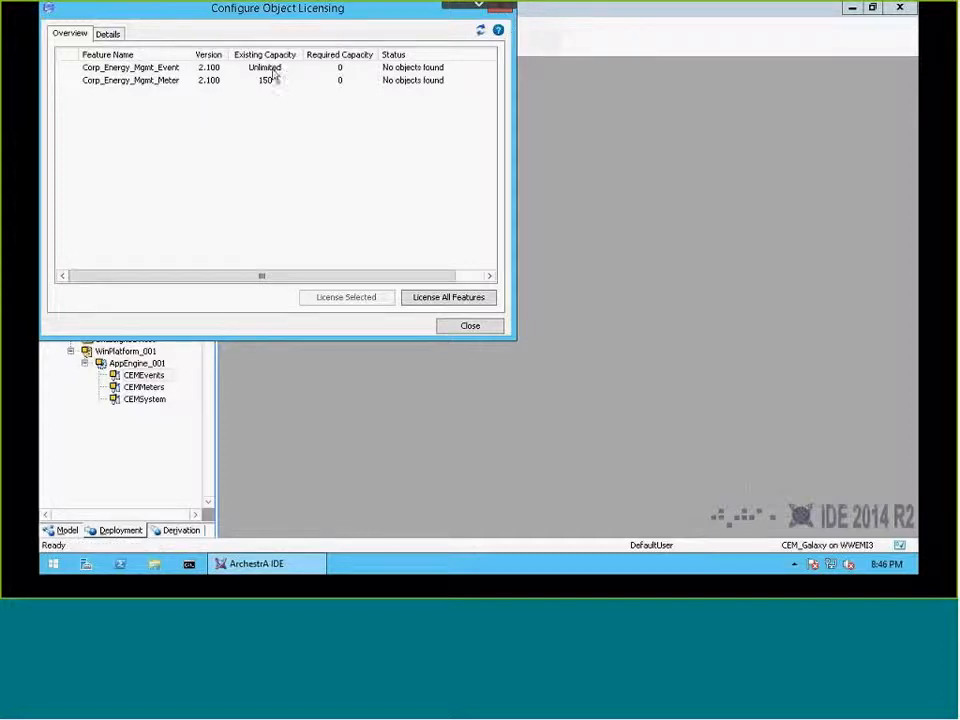
pyautogui.click(503, 13)
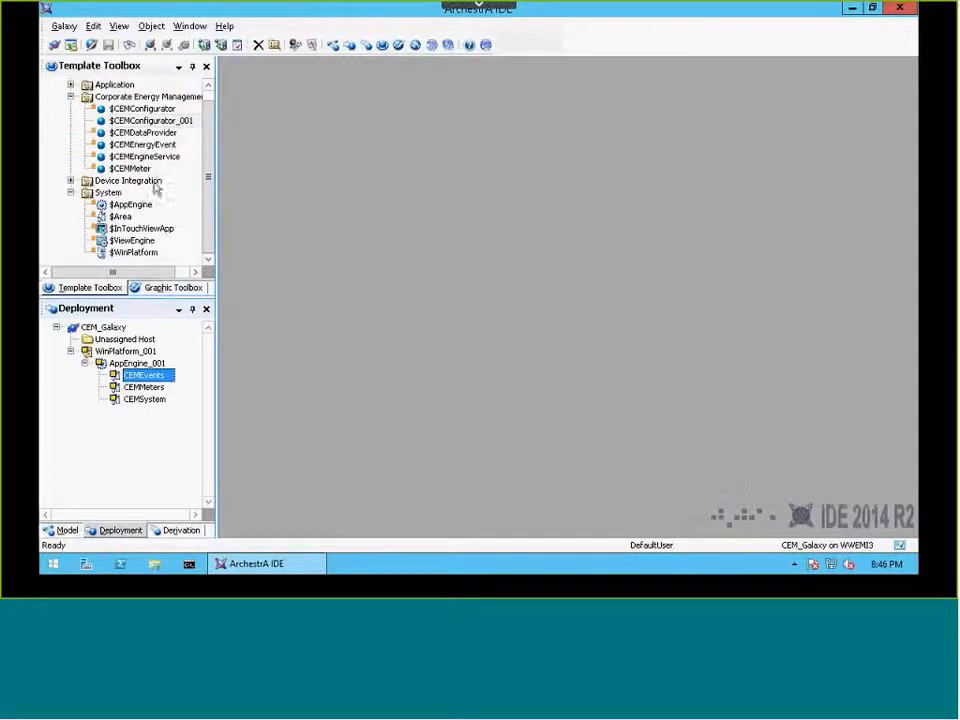
# Step: Open the $CEMConfigurator_001 template and add Italian as a locale for its strings
pyautogui.doubleClick(155, 121)
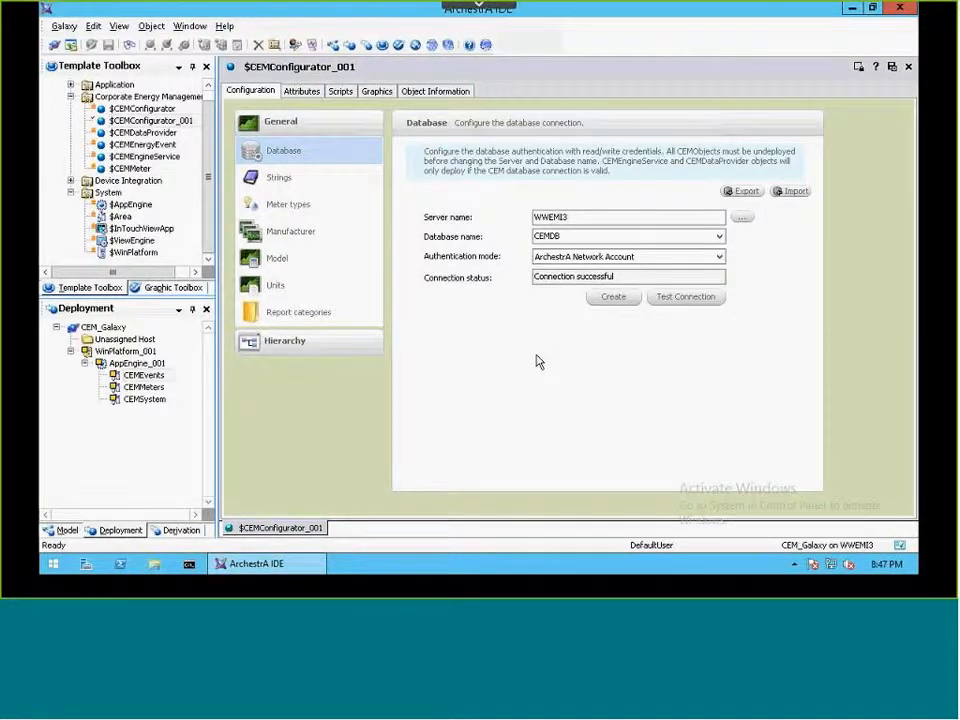
pyautogui.click(282, 184)
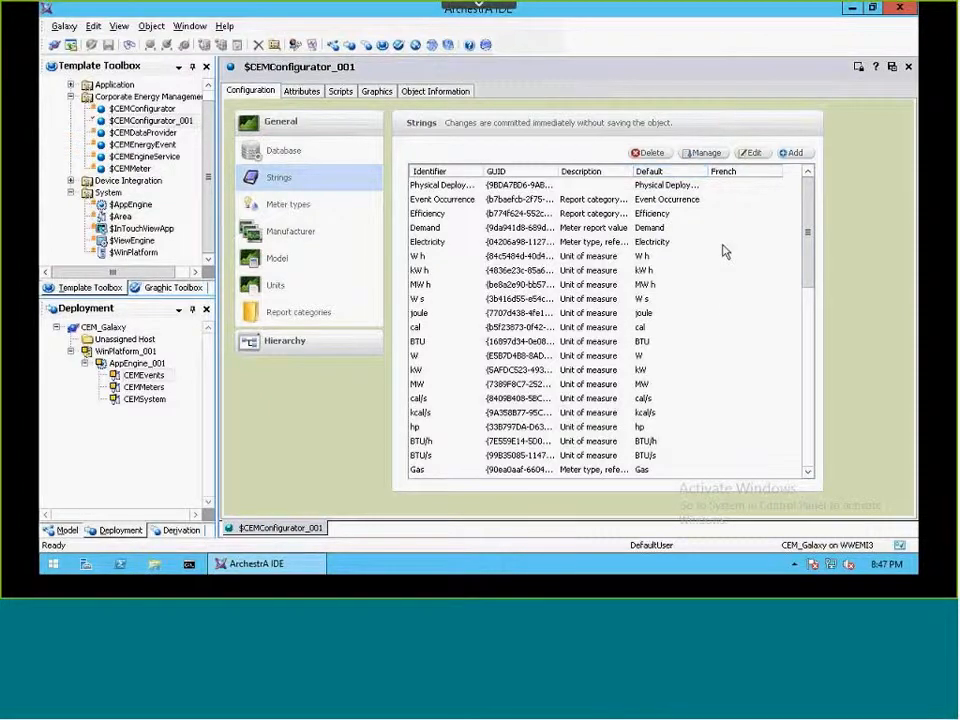
pyautogui.click(708, 154)
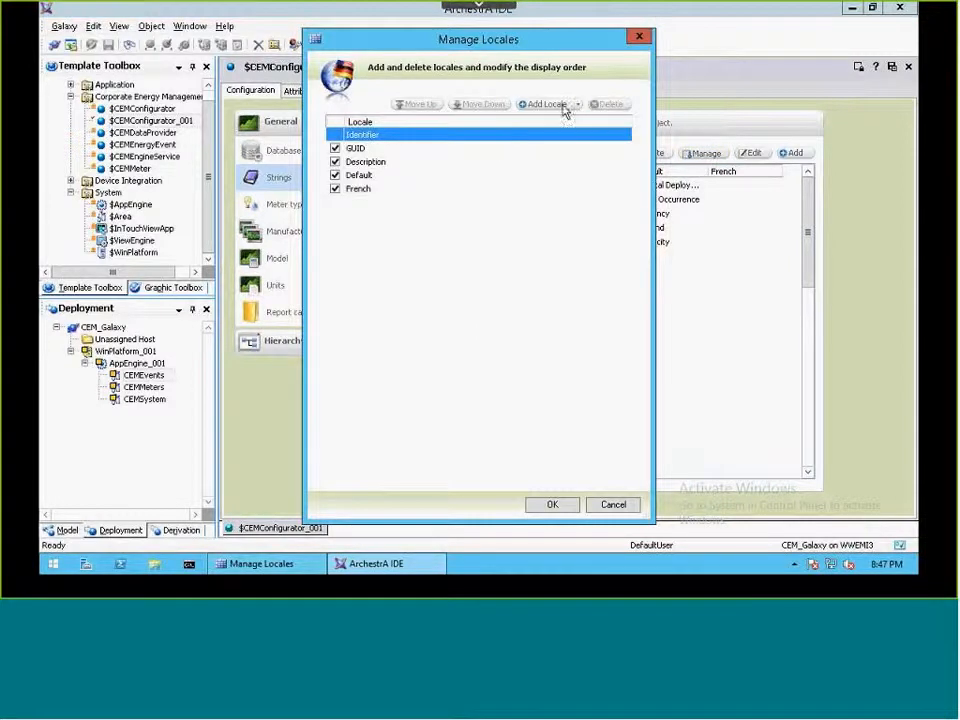
pyautogui.click(548, 105)
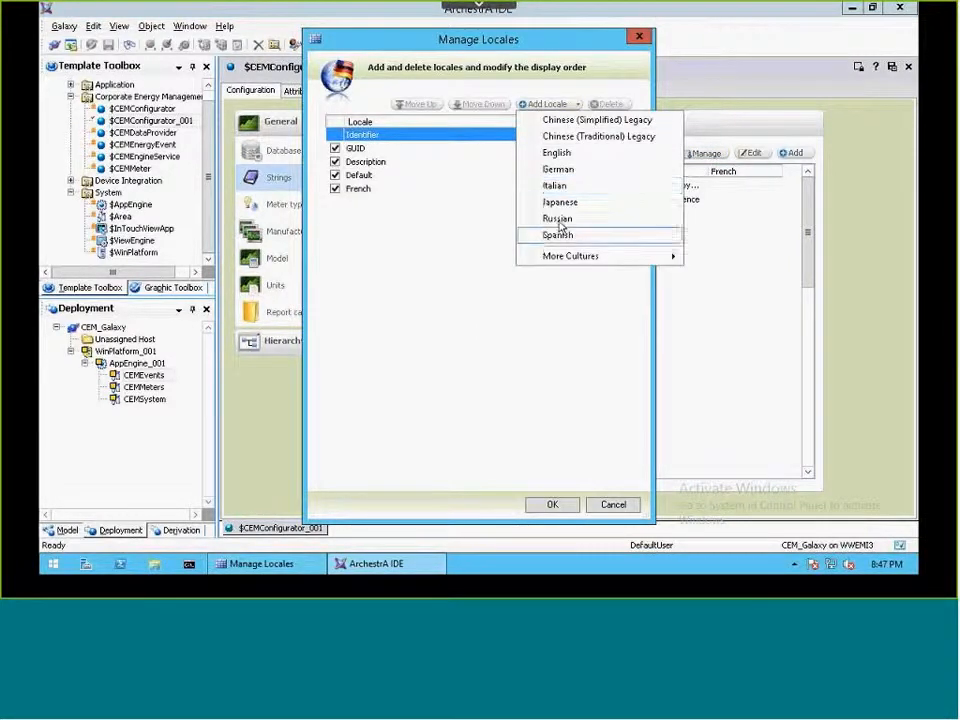
pyautogui.click(555, 186)
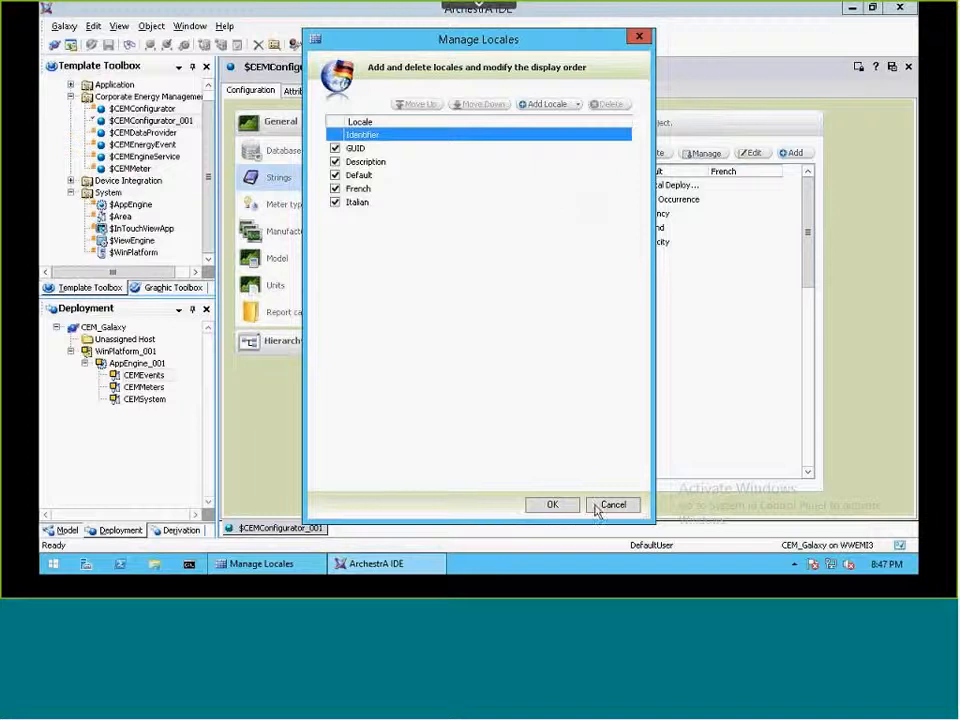
pyautogui.click(553, 506)
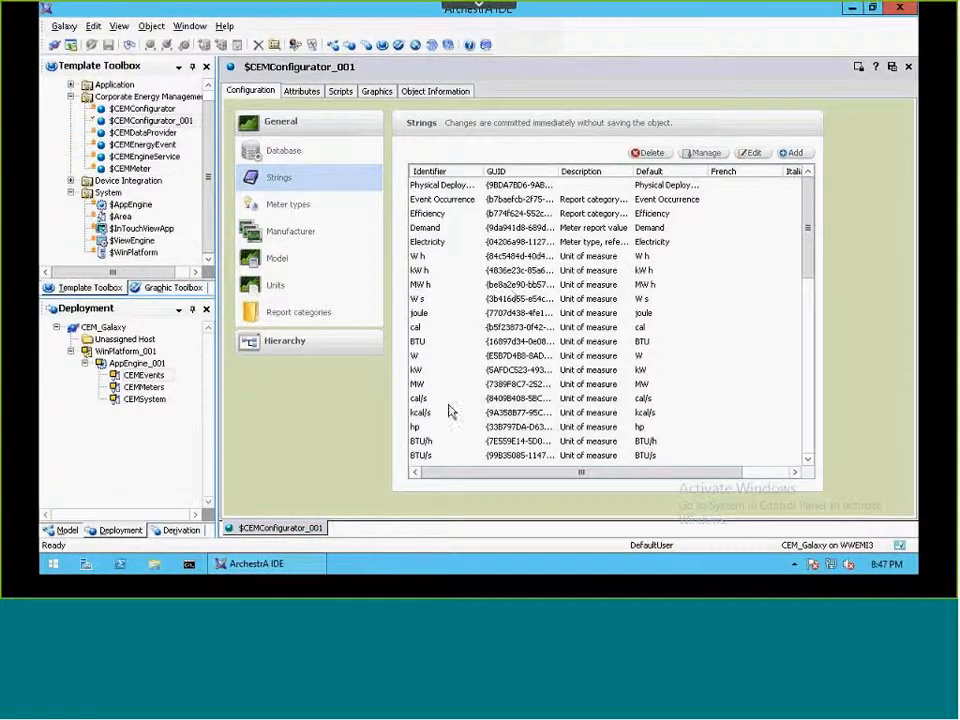
pyautogui.click(767, 476)
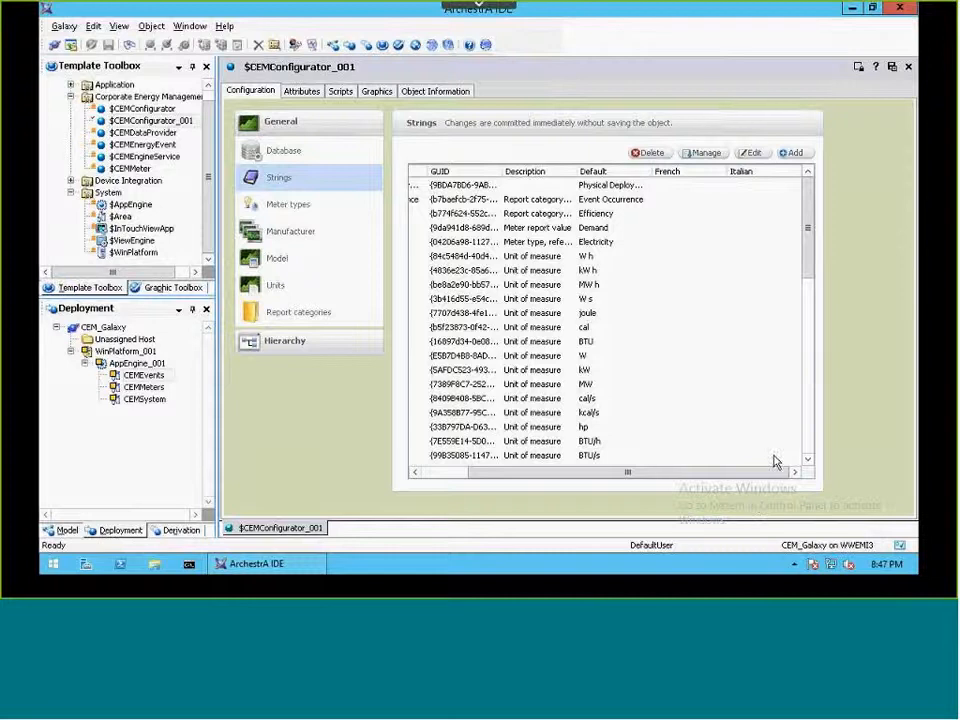
# Step: Review the configured meter types and add Schneider Electric as a meter manufacturer
pyautogui.click(293, 206)
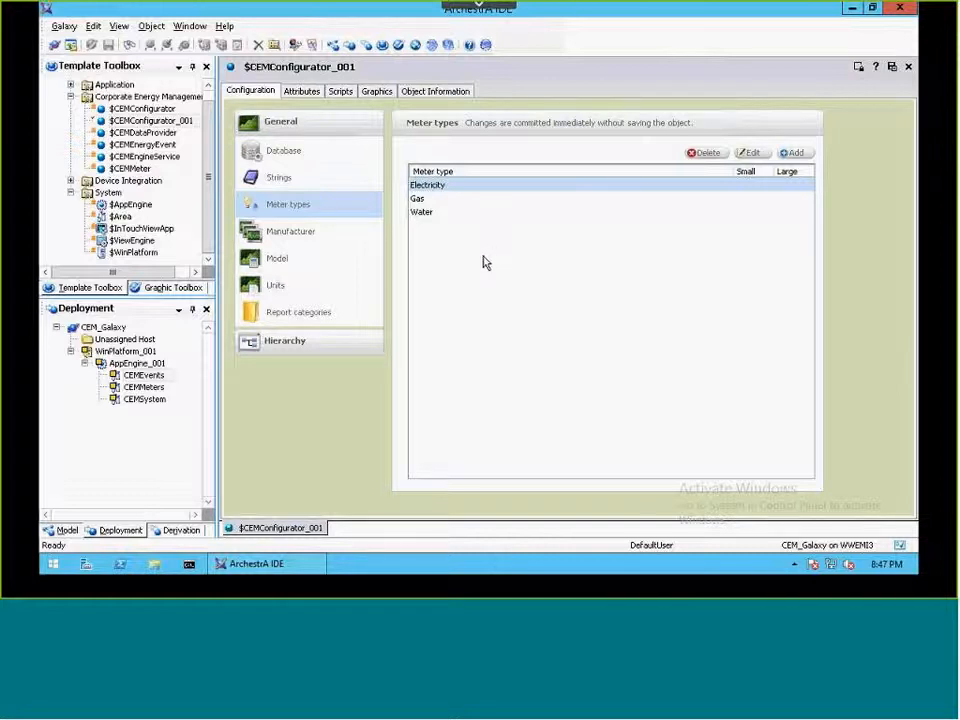
pyautogui.click(278, 235)
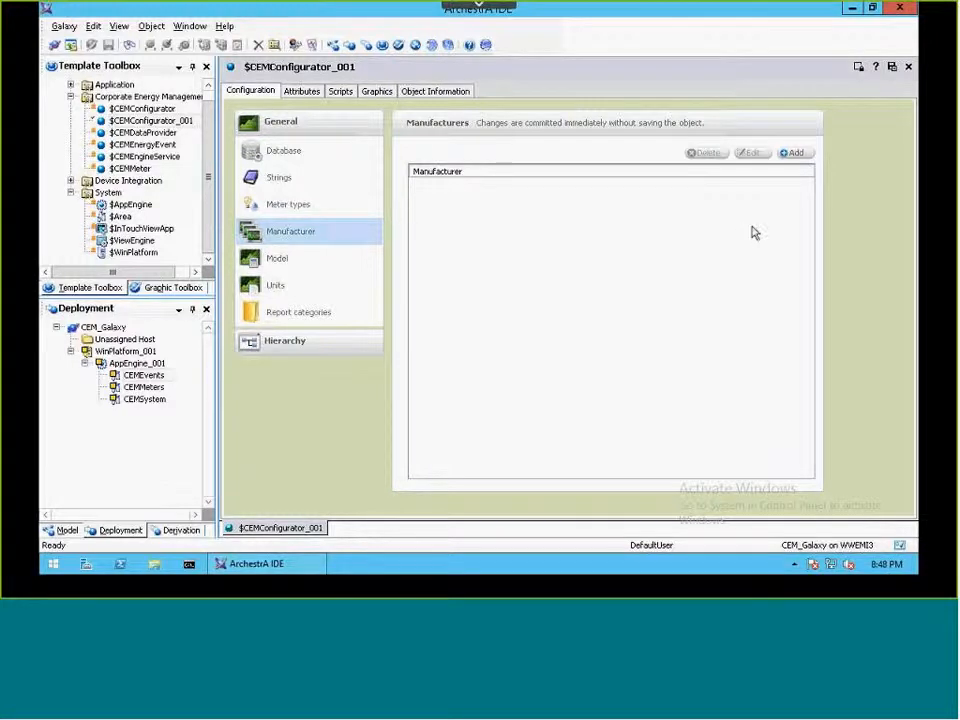
pyautogui.click(795, 155)
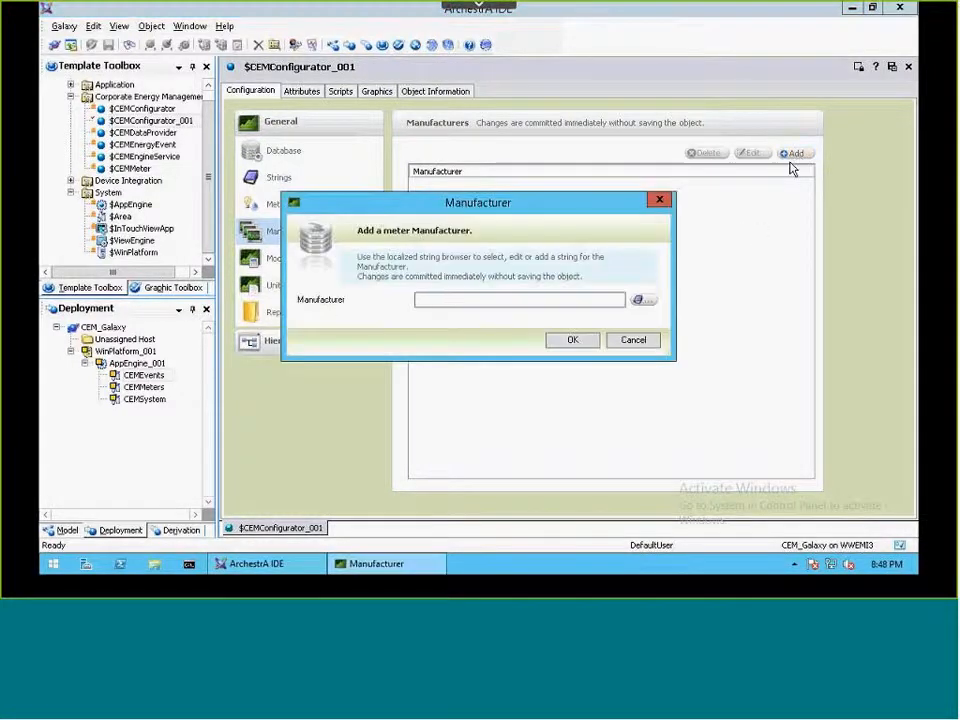
pyautogui.write('Schneider Electri')
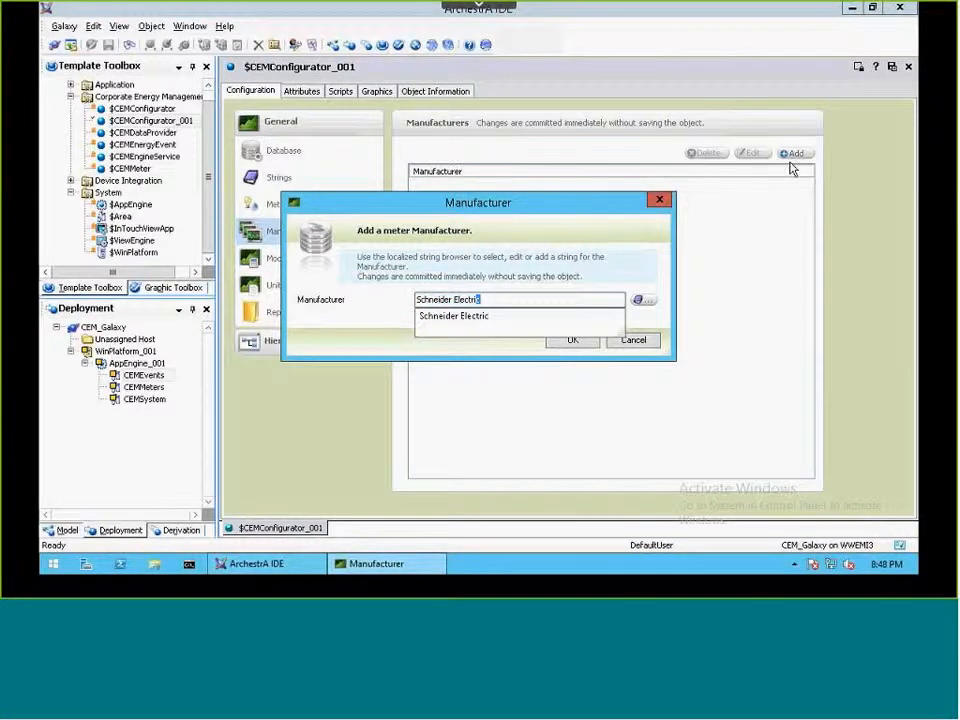
pyautogui.press('Return')
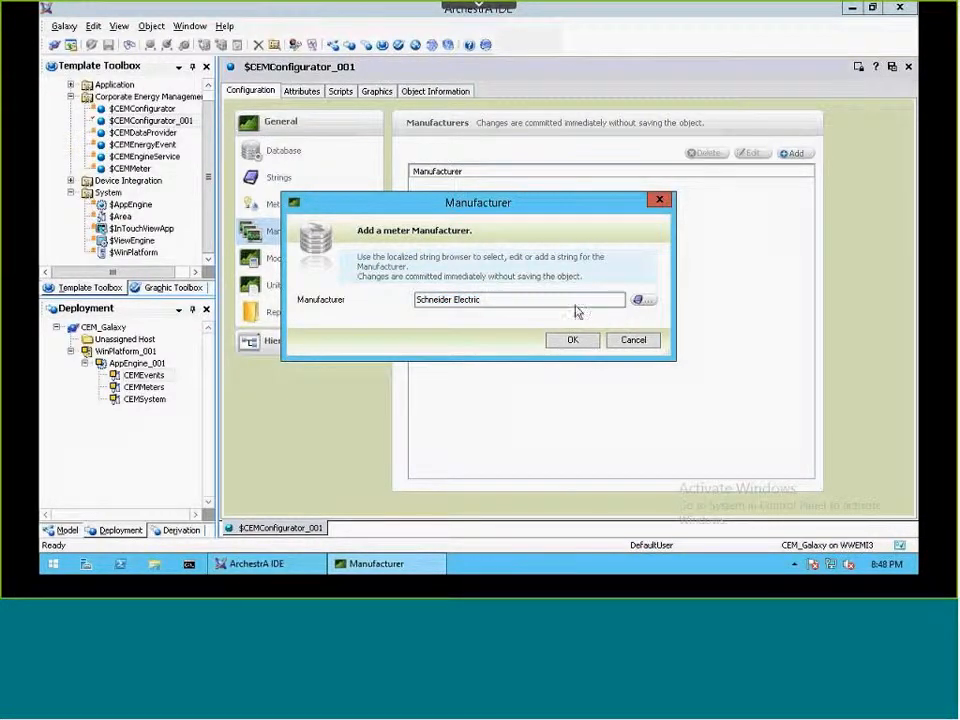
pyautogui.click(574, 340)
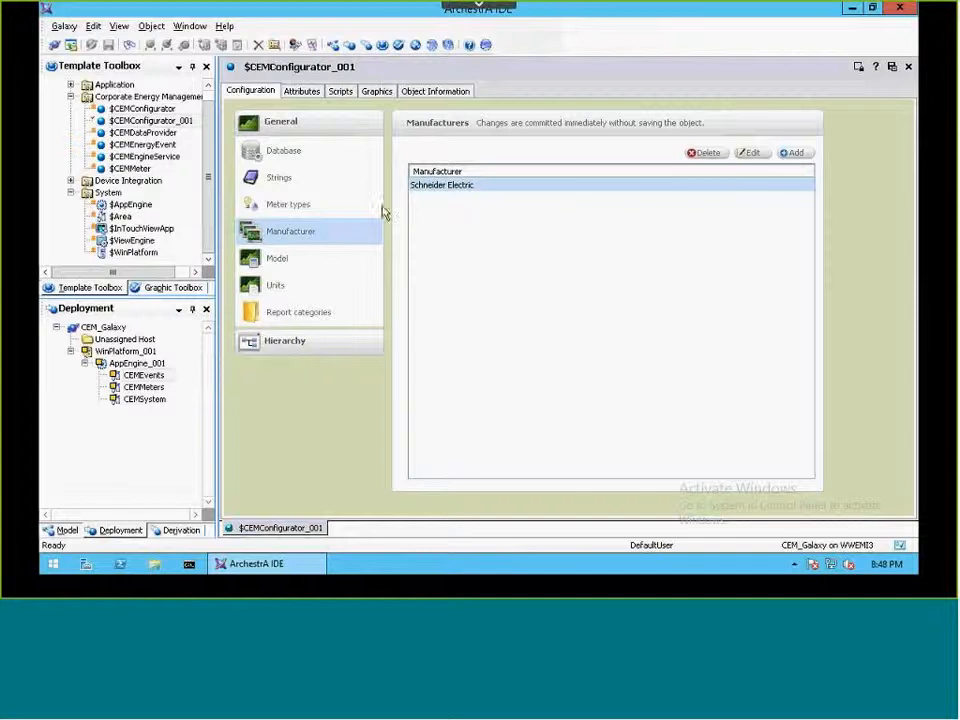
# Step: Start a new meter model with meter type Electricity, manufacturer Schneider Electric and model name ION 6200
pyautogui.click(297, 259)
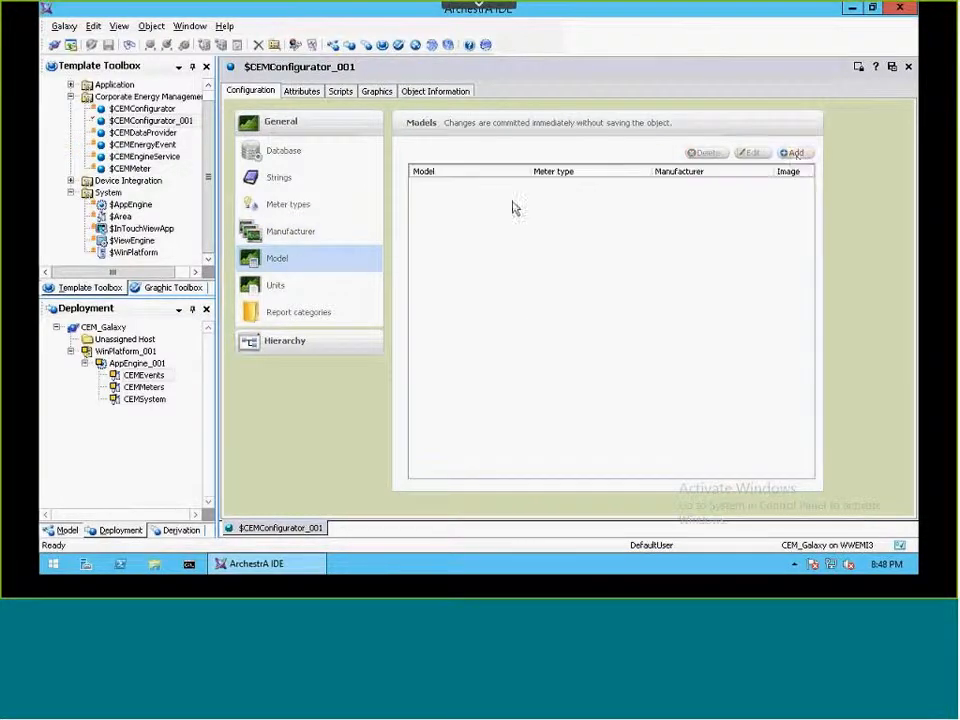
pyautogui.click(794, 154)
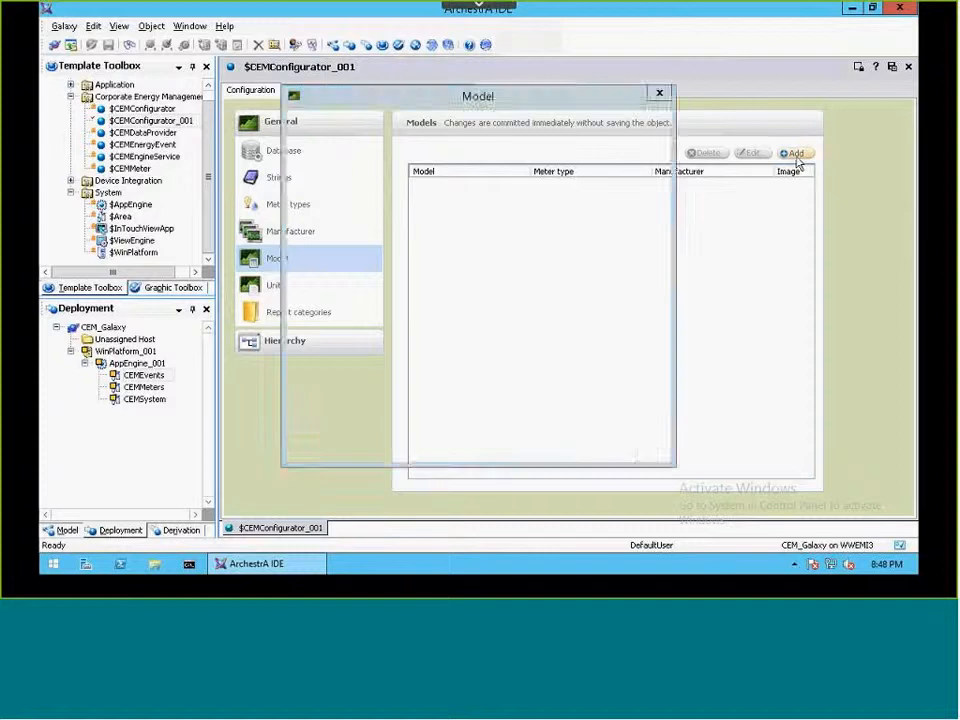
pyautogui.click(550, 195)
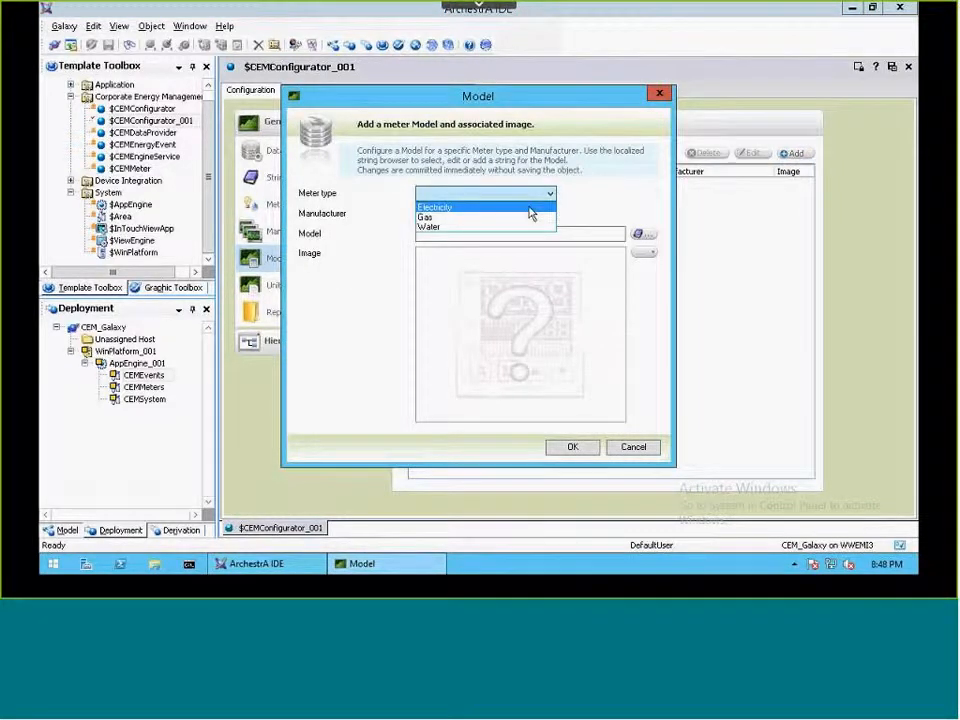
pyautogui.click(530, 208)
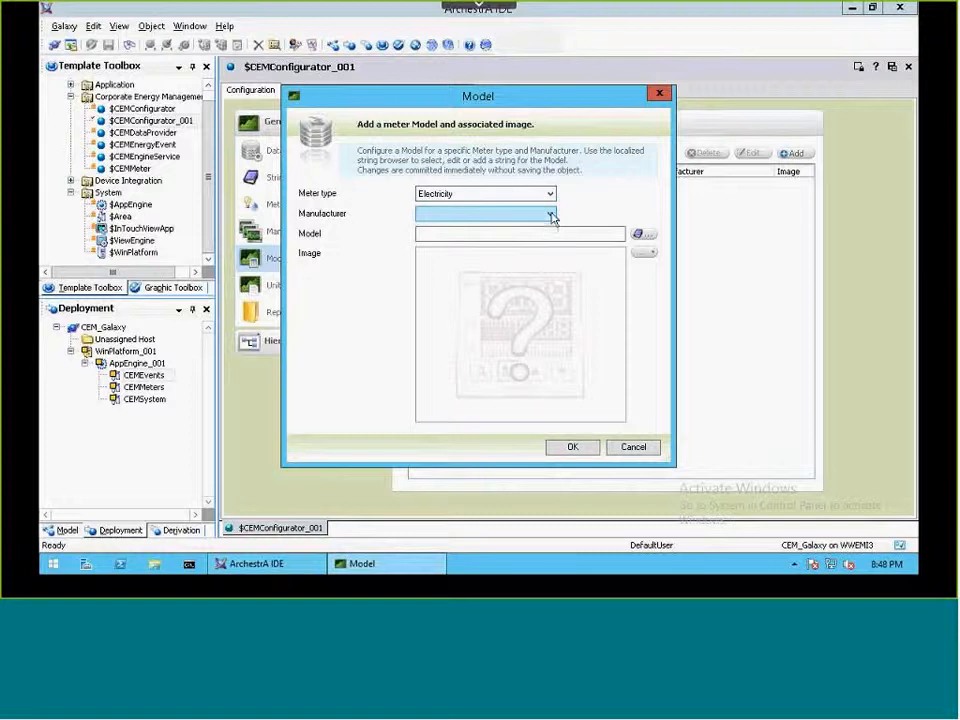
pyautogui.click(550, 215)
pyautogui.click(521, 228)
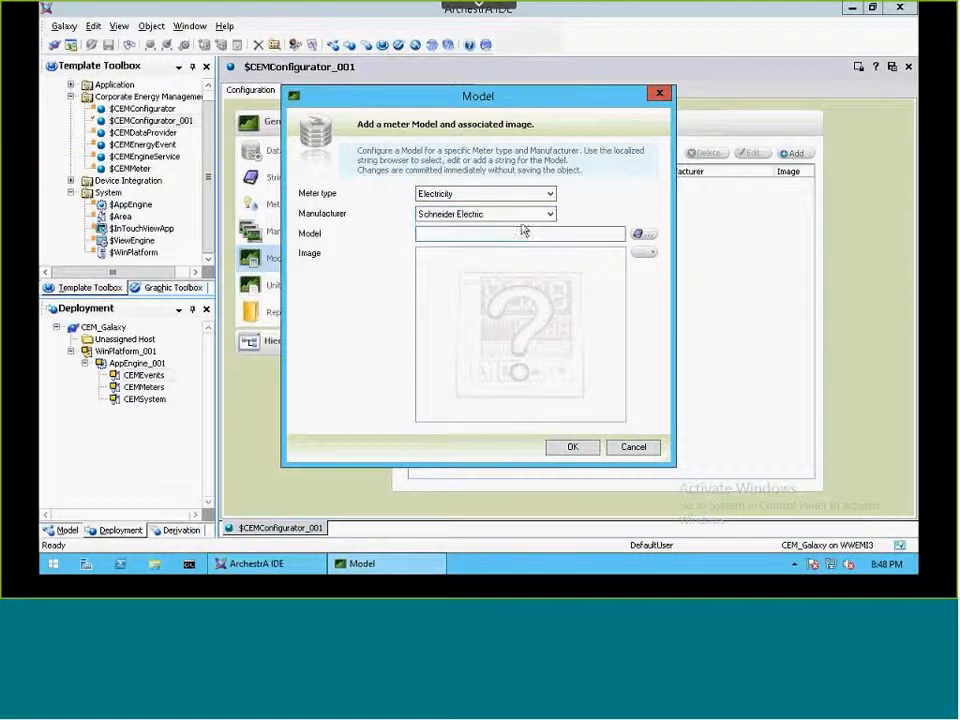
pyautogui.click(577, 233)
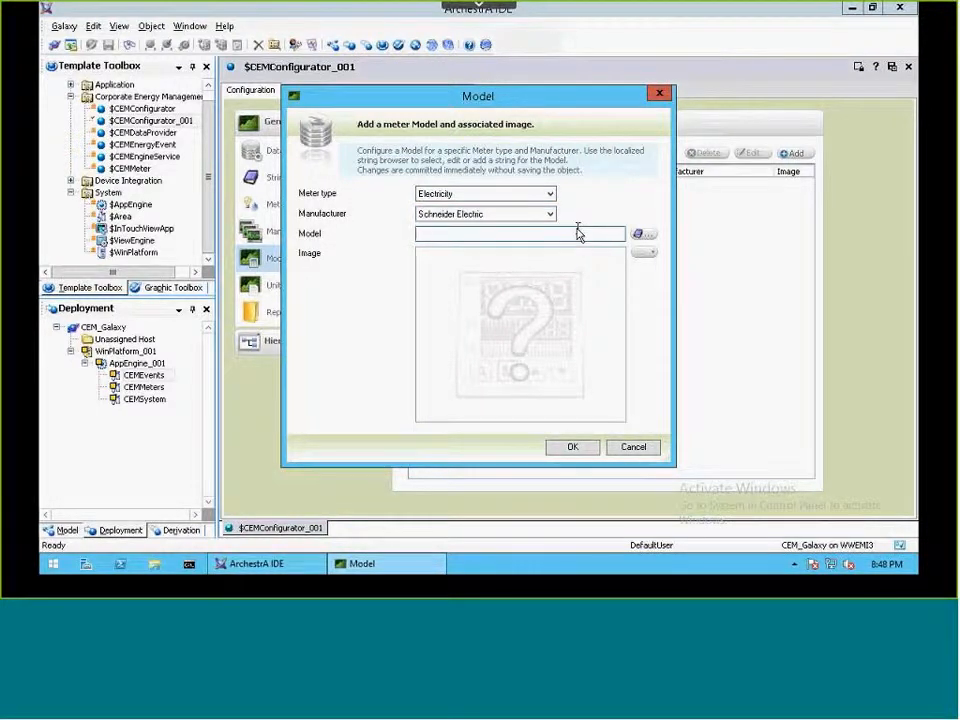
pyautogui.write('IOn 6200')
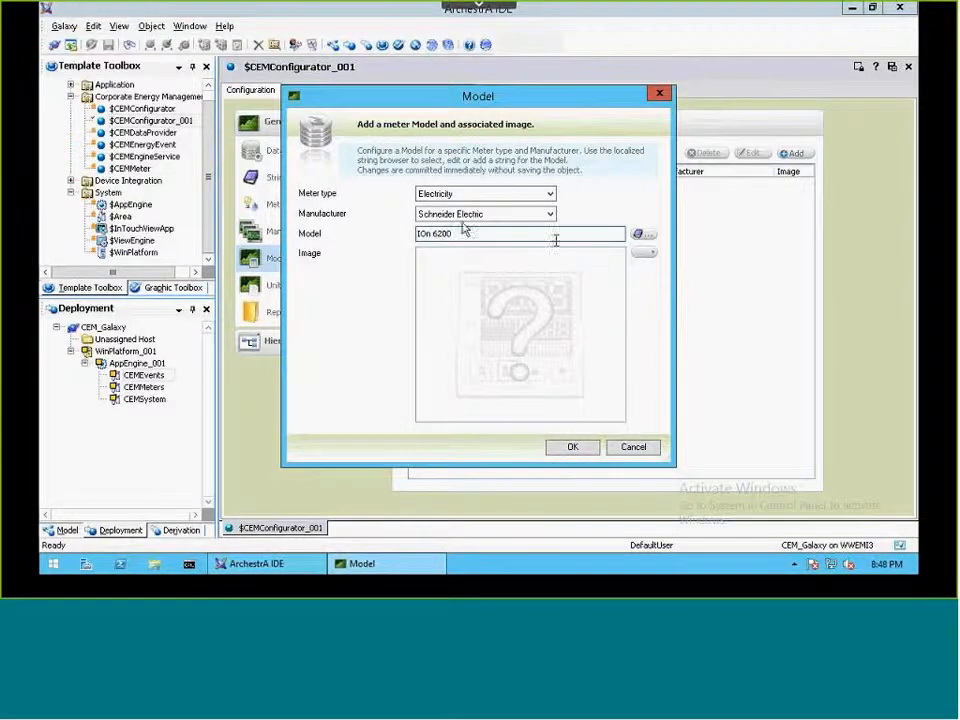
pyautogui.click(431, 235)
pyautogui.press('BackSpace')
pyautogui.write('N')
# Step: Load pwr - Schneider ION6200.jpg from the Graphics folder as the meter model's image
pyautogui.click(644, 252)
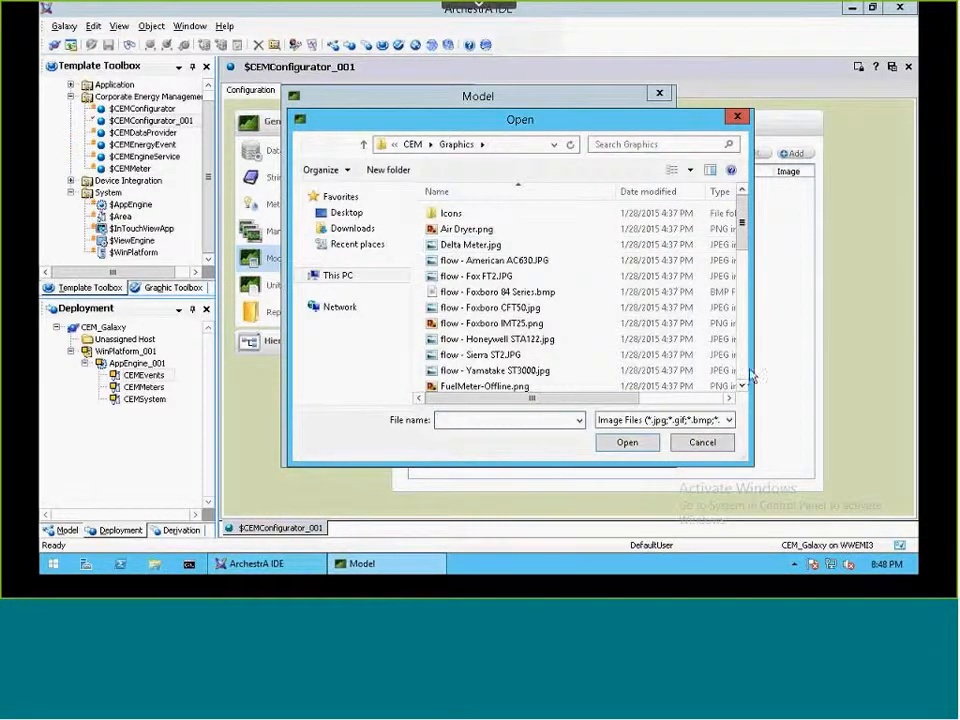
pyautogui.click(743, 377)
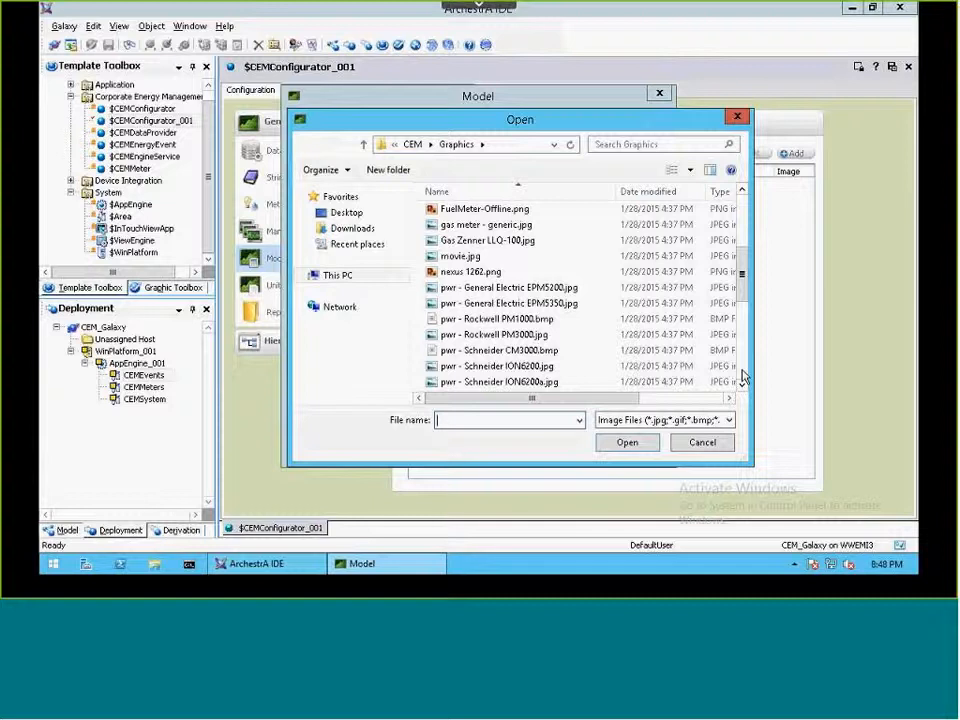
pyautogui.click(540, 366)
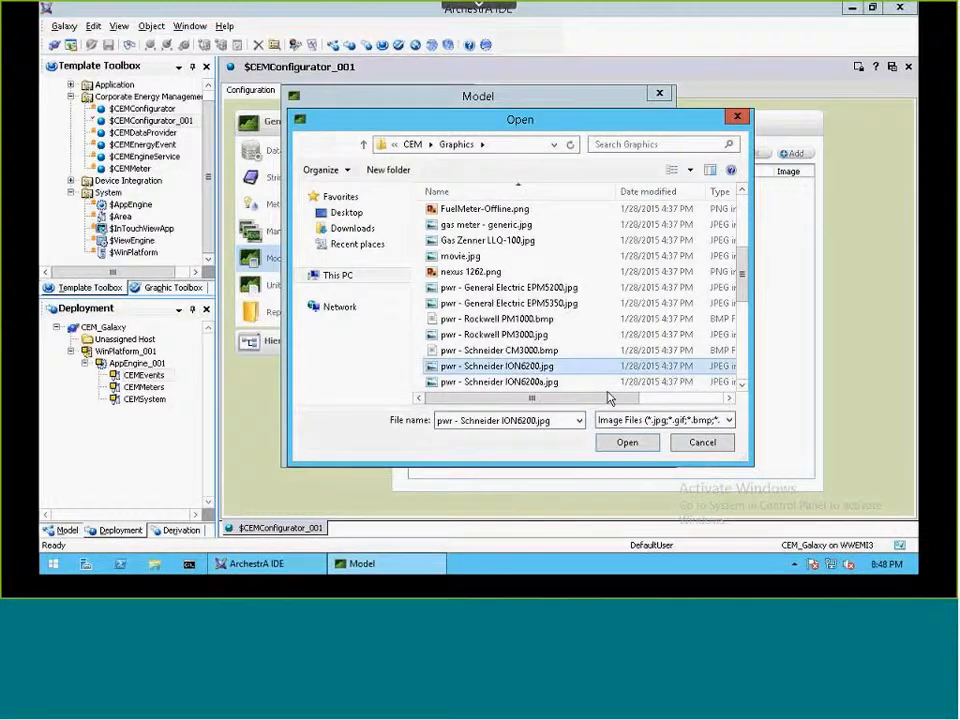
pyautogui.click(627, 447)
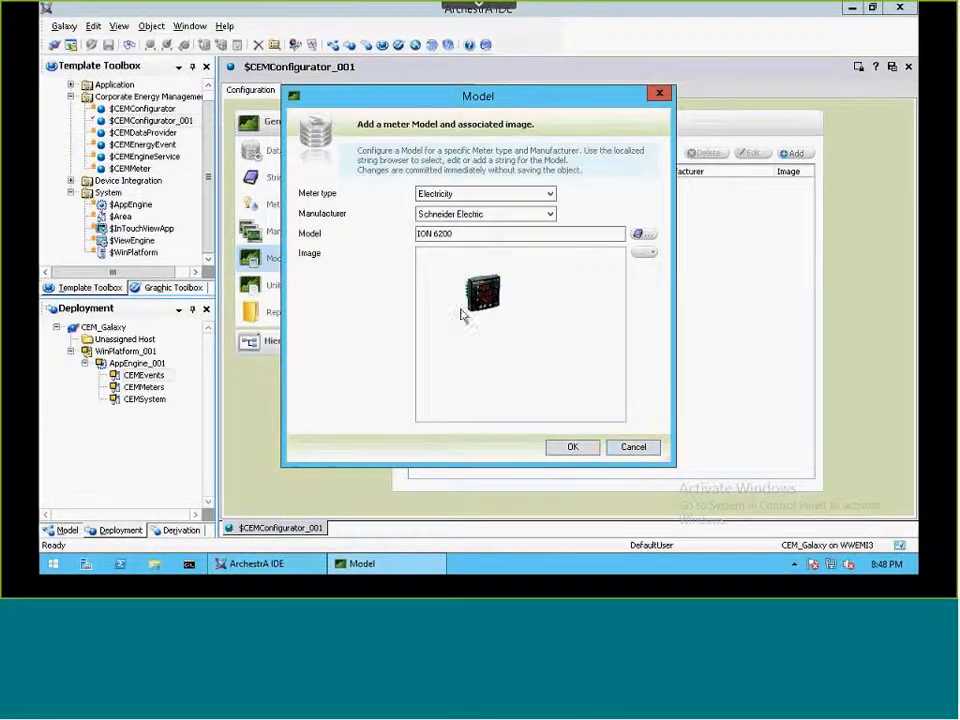
# Step: Use pwr - Schneider ION6200a.jpg as the ION 6200 model's image and add the model to the list
pyautogui.click(645, 257)
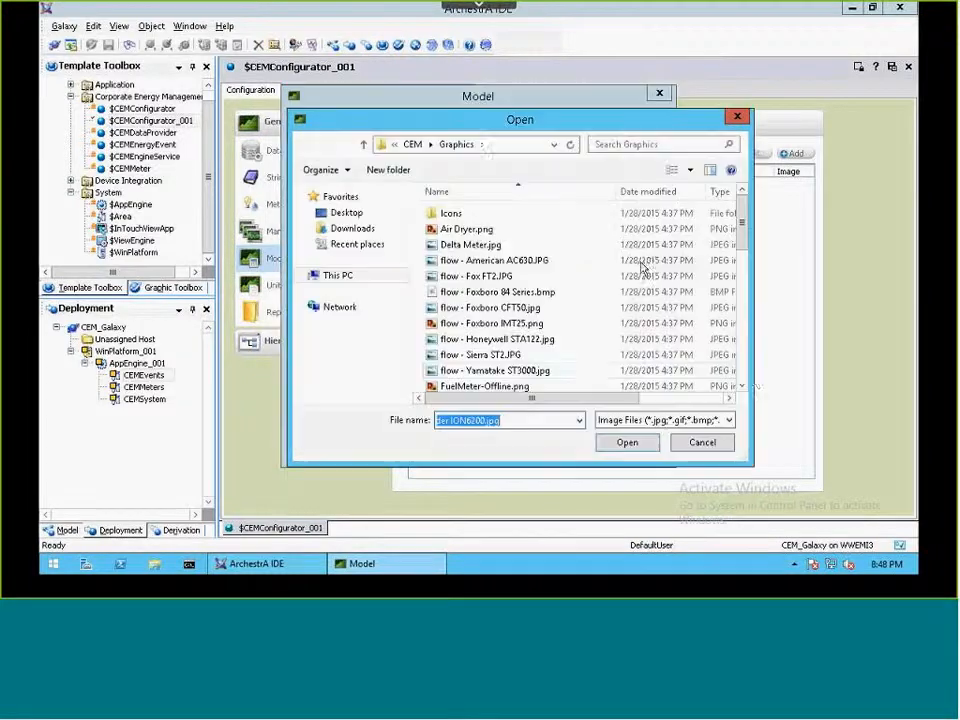
pyautogui.click(743, 378)
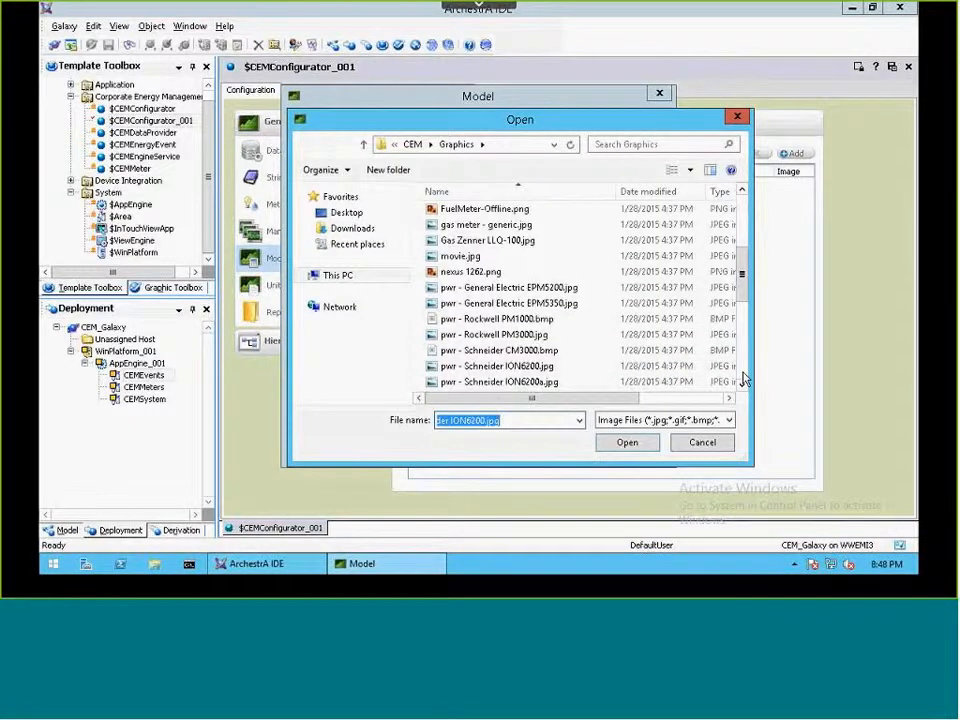
pyautogui.click(530, 384)
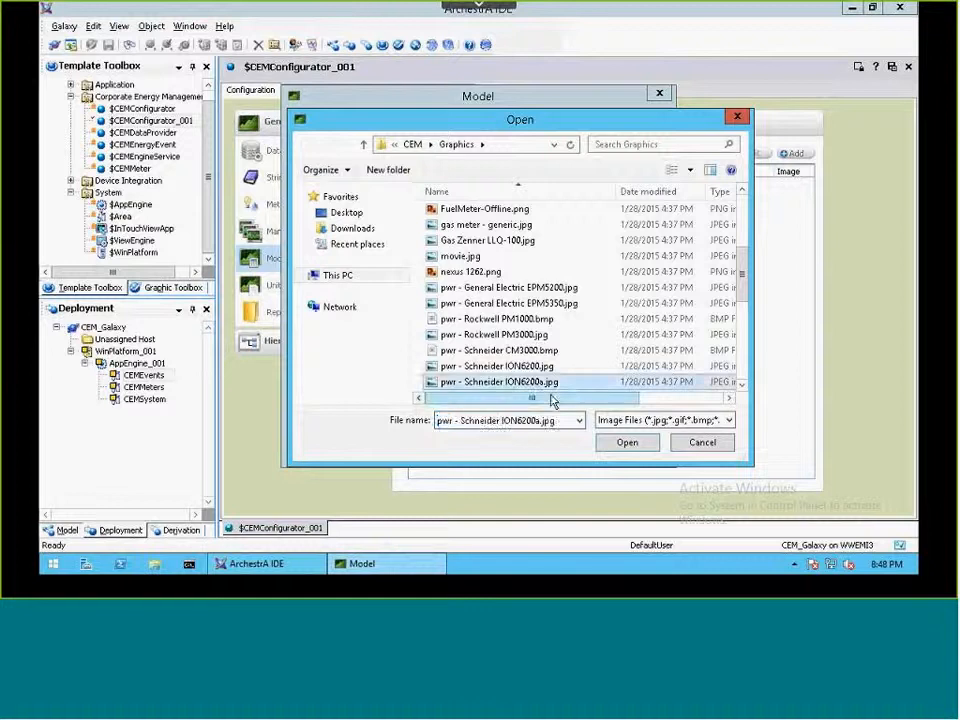
pyautogui.click(628, 443)
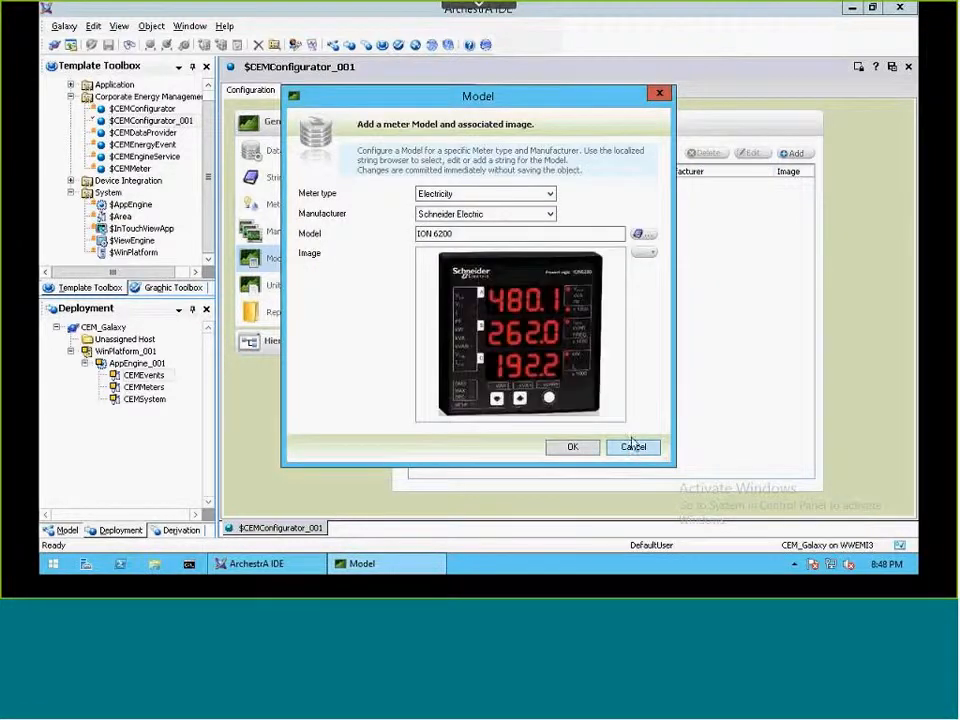
pyautogui.click(566, 450)
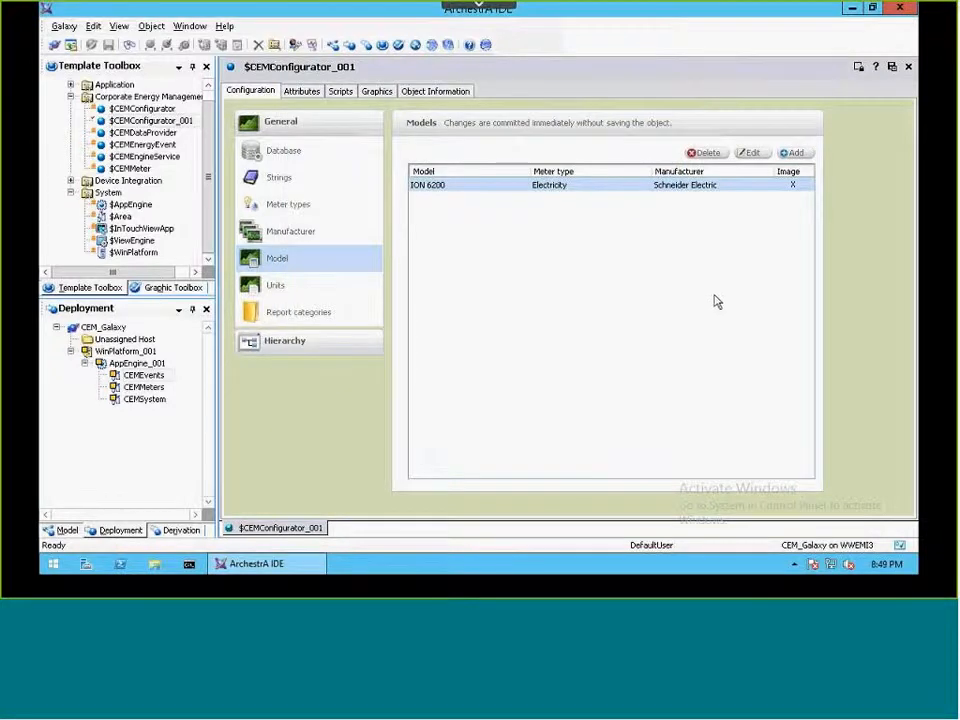
# Step: Edit the Electricity consumption unit BTU in the units of measure and rename it MBTU
pyautogui.click(276, 287)
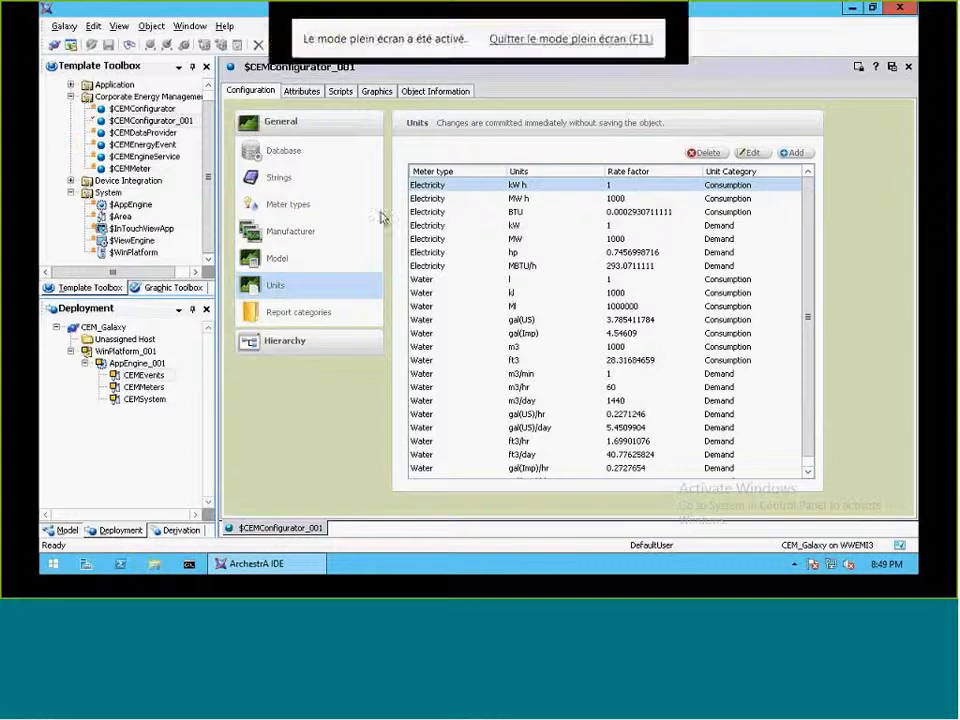
pyautogui.click(475, 213)
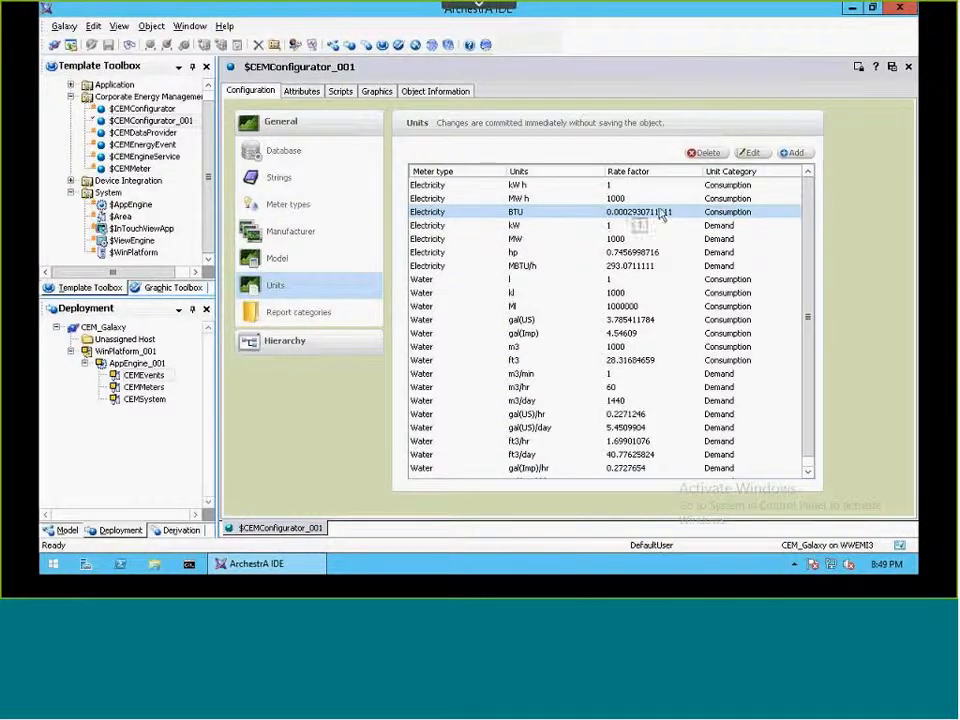
pyautogui.click(748, 153)
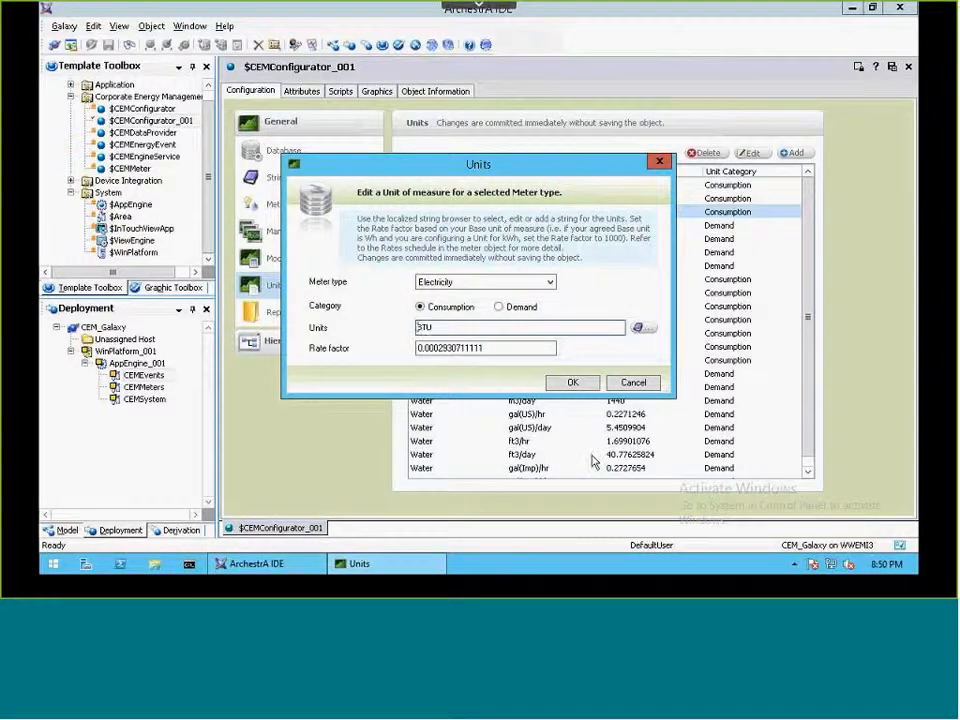
pyautogui.write('M')
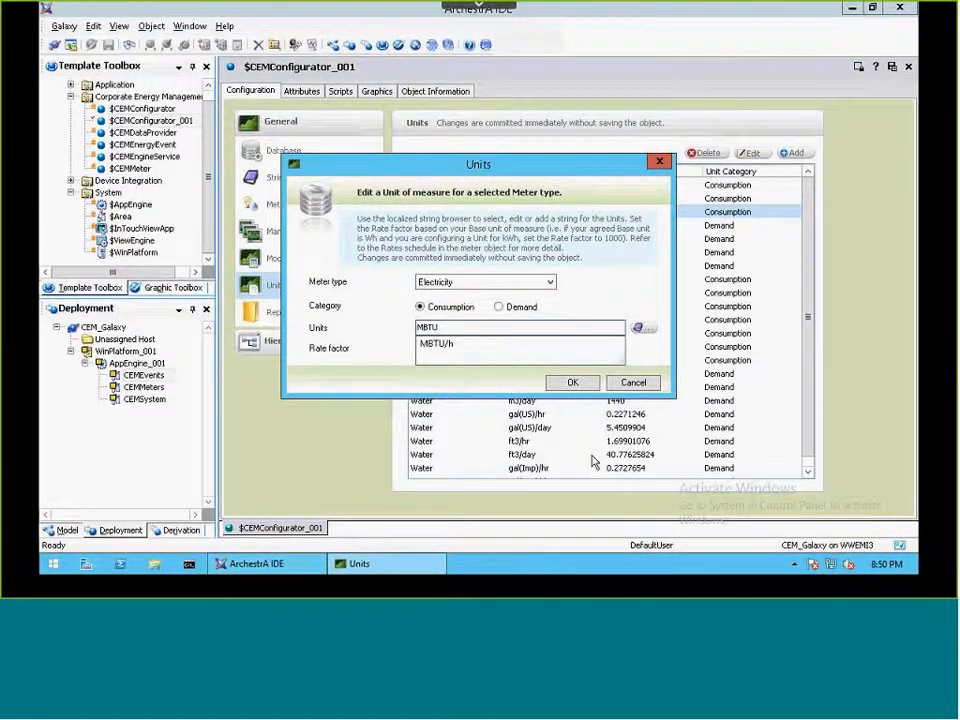
pyautogui.click(612, 282)
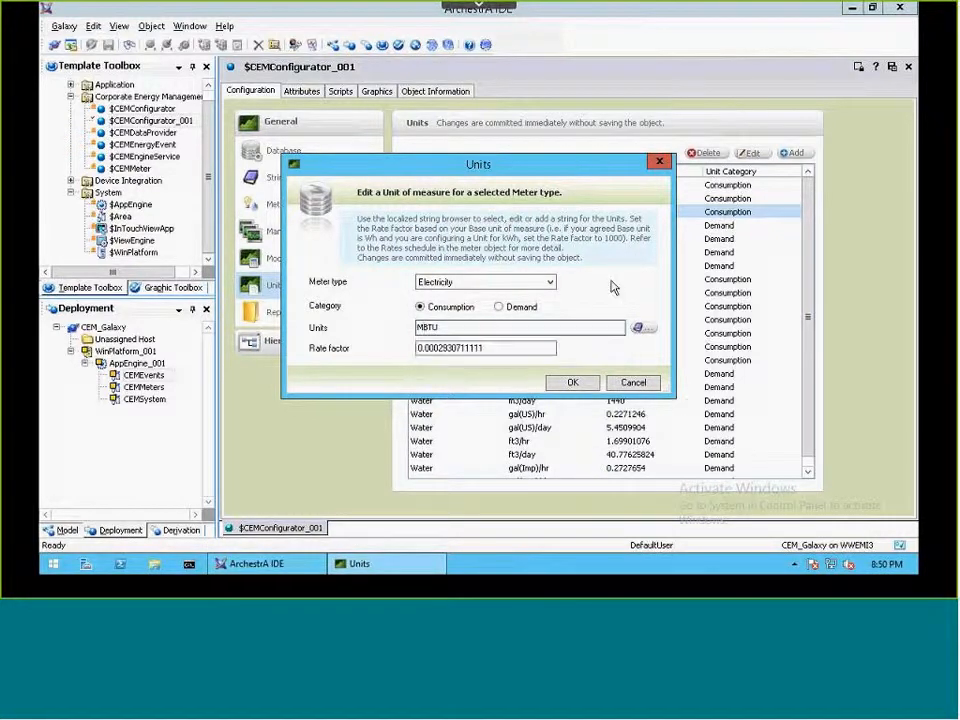
# Step: Set the MBTU unit's rate factor to 293.0711111 and accept the edited unit
pyautogui.click(451, 348)
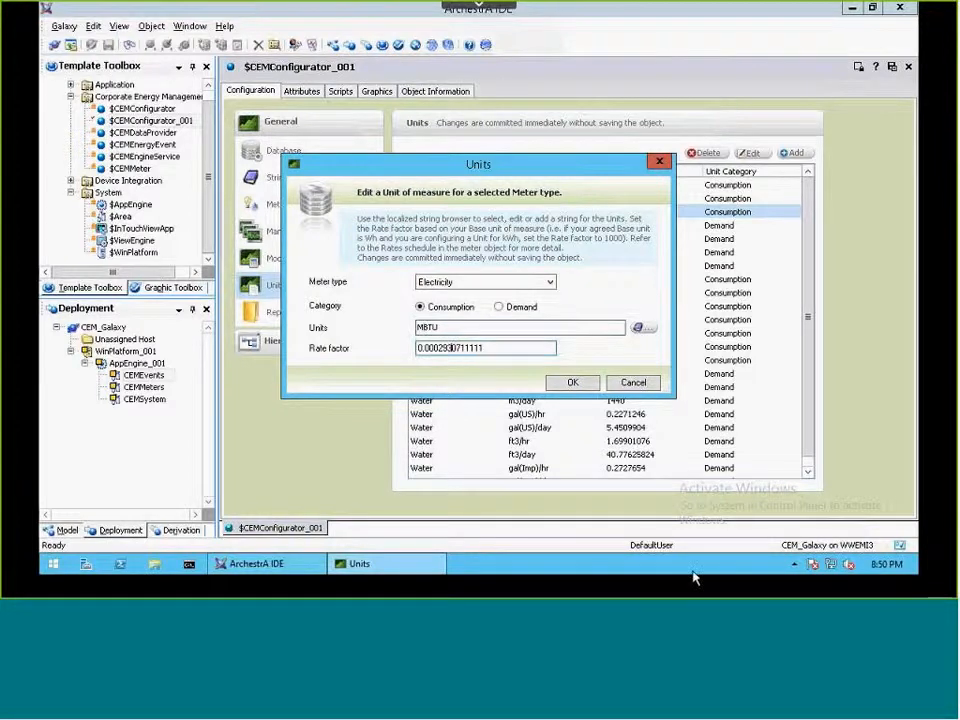
pyautogui.write('.')
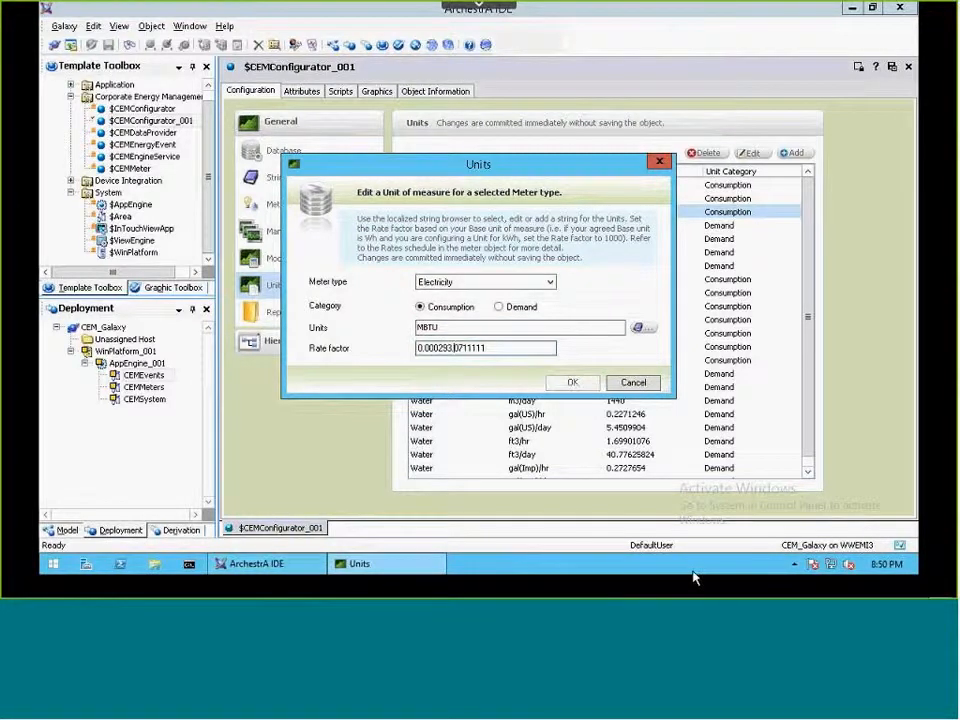
pyautogui.press('BackSpace')
pyautogui.press('BackSpace')
pyautogui.press('BackSpace')
pyautogui.press('BackSpace')
pyautogui.press('BackSpace')
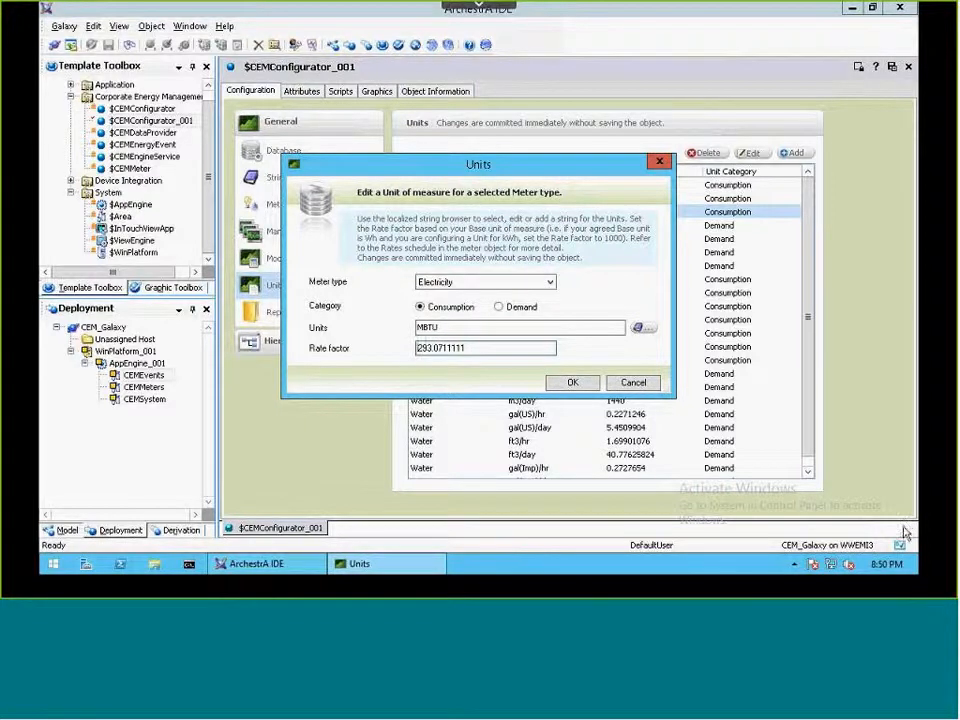
pyautogui.click(573, 384)
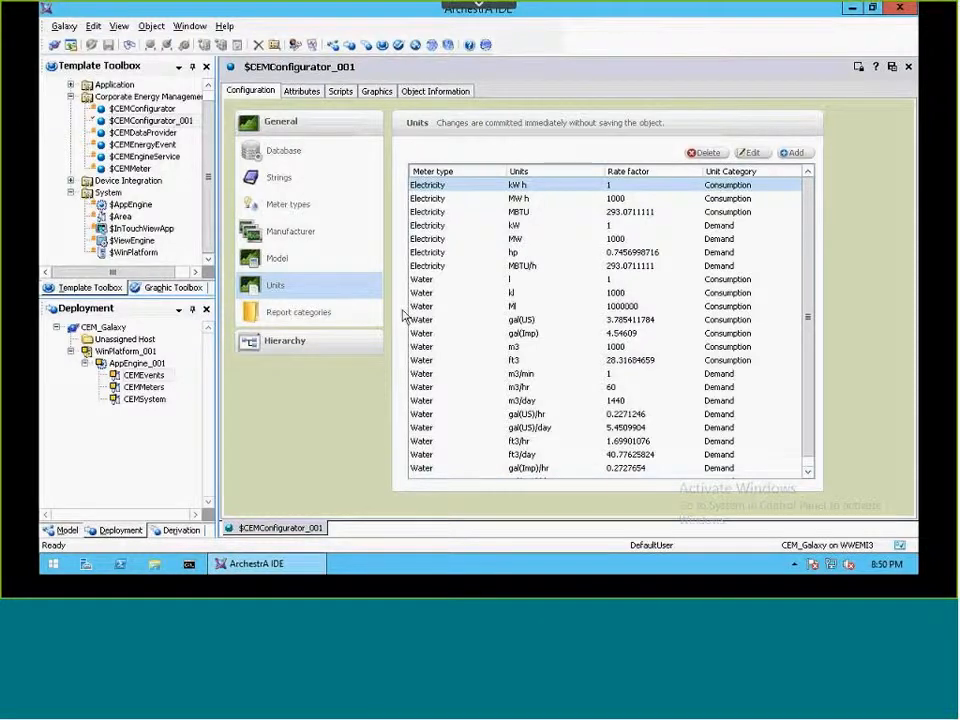
# Step: Review the report categories, and save and close $CEMConfigurator_001
pyautogui.click(303, 315)
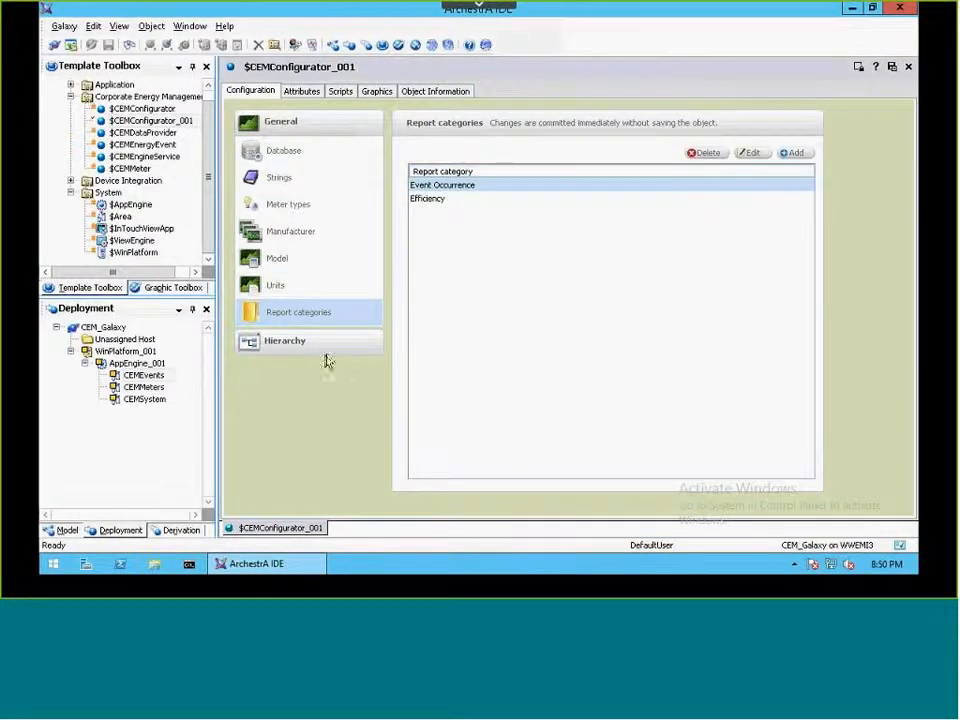
pyautogui.click(892, 68)
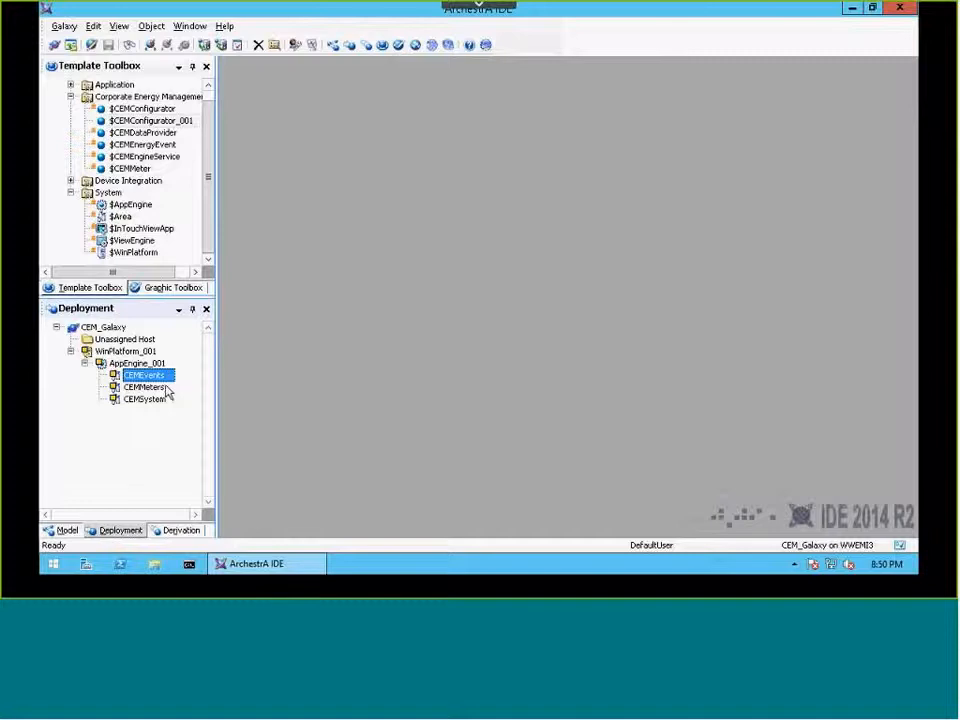
# Step: Create an instance of the $CEMDataProvider template and assign it to the CEMSystem area under AppEngine_001
pyautogui.click(151, 135)
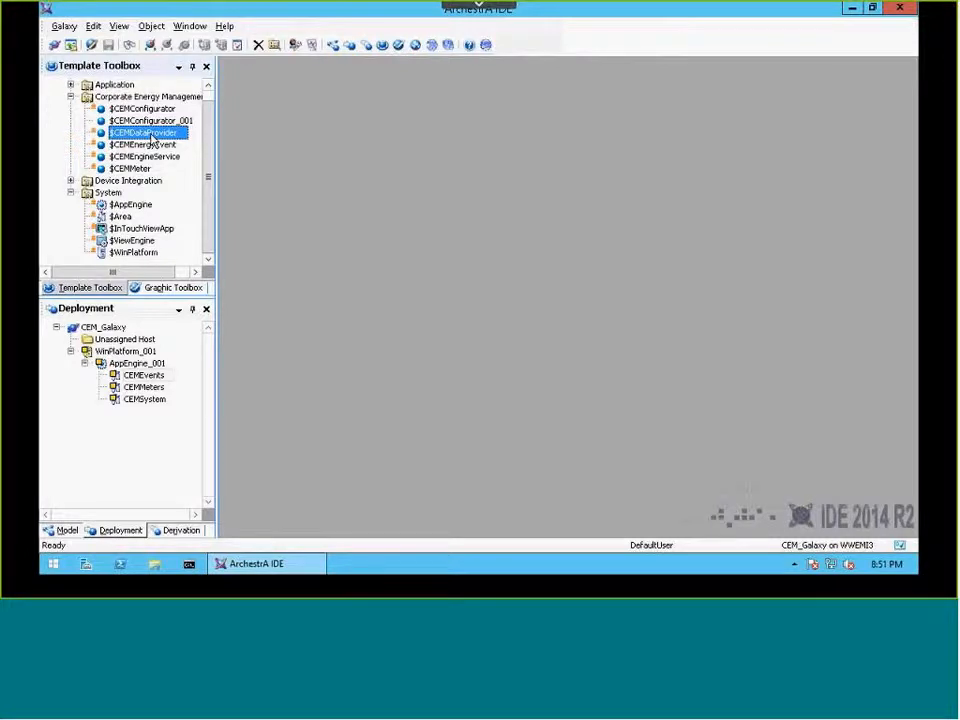
pyautogui.rightClick(152, 140)
pyautogui.moveTo(214, 276)
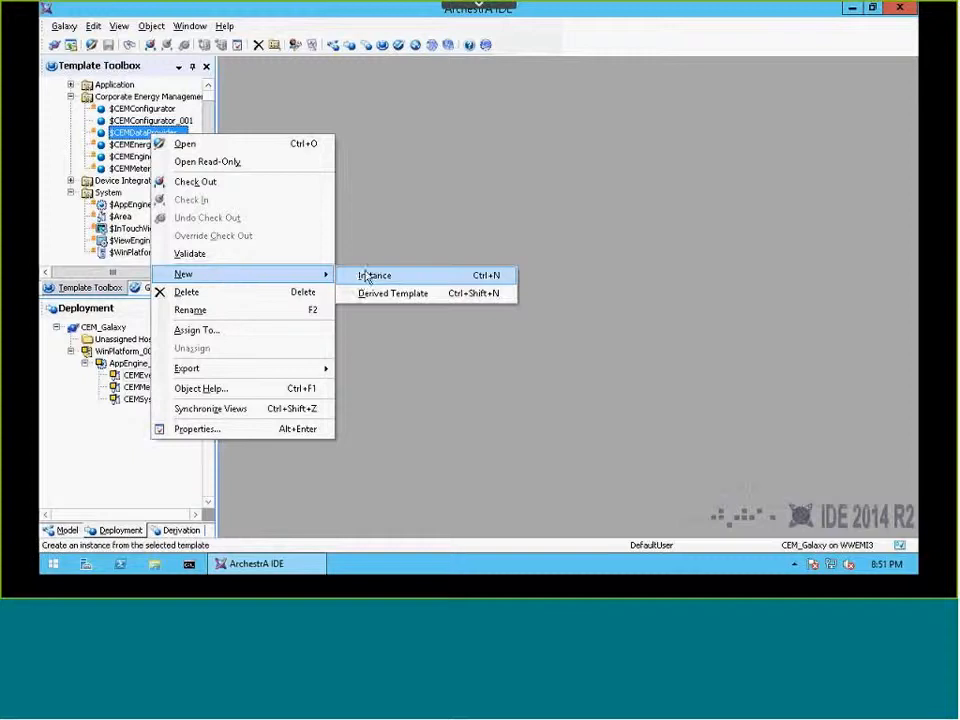
pyautogui.click(366, 275)
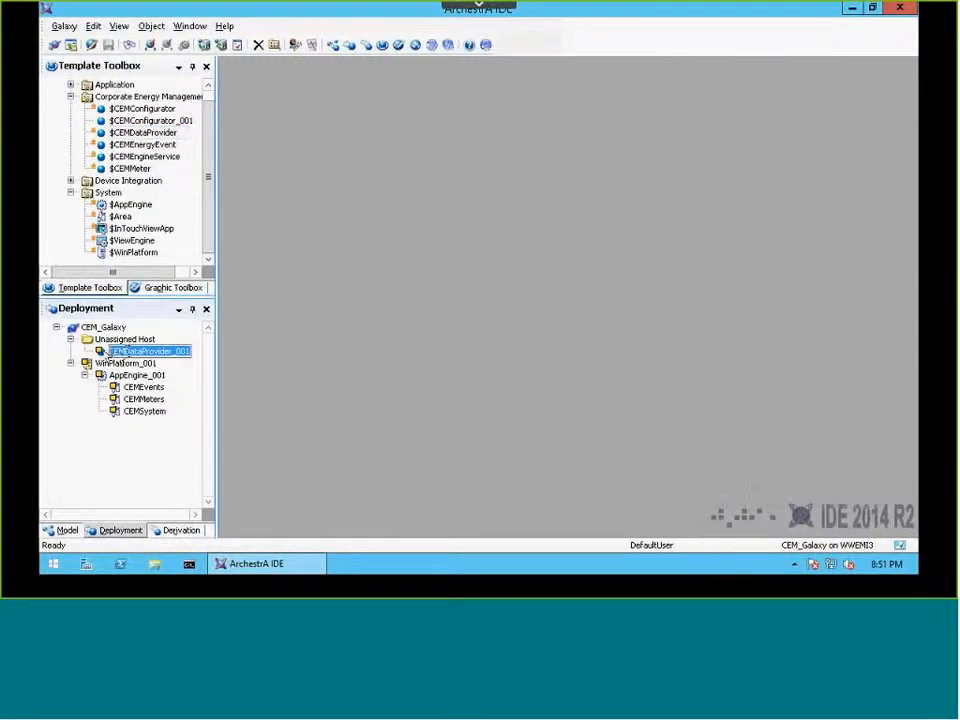
pyautogui.click(107, 355)
pyautogui.moveTo(107, 355); pyautogui.dragTo(143, 414)
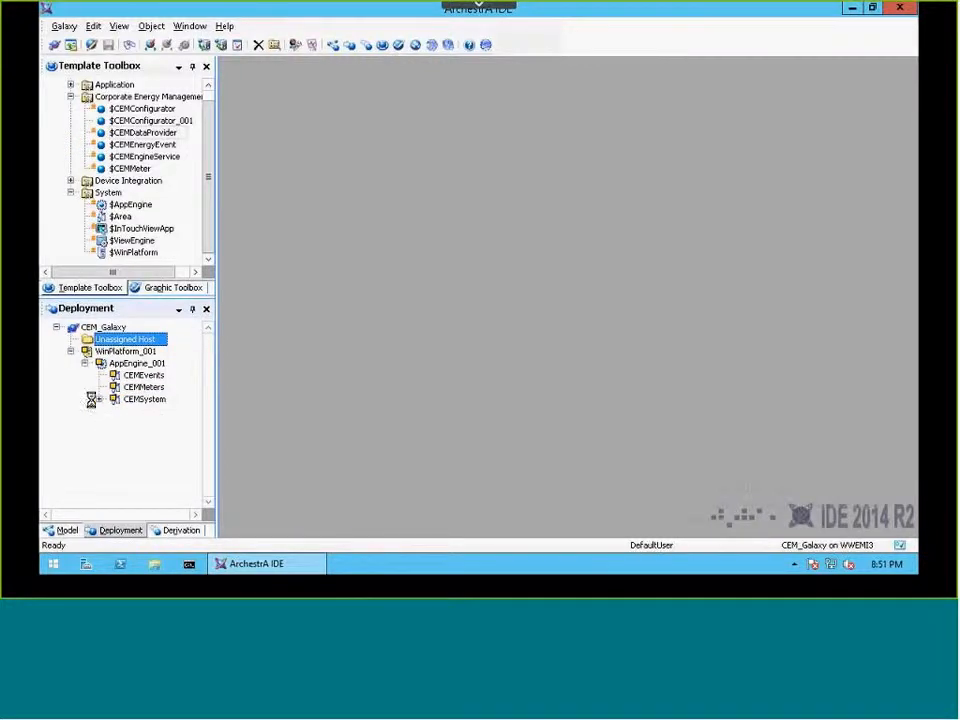
pyautogui.click(57, 516)
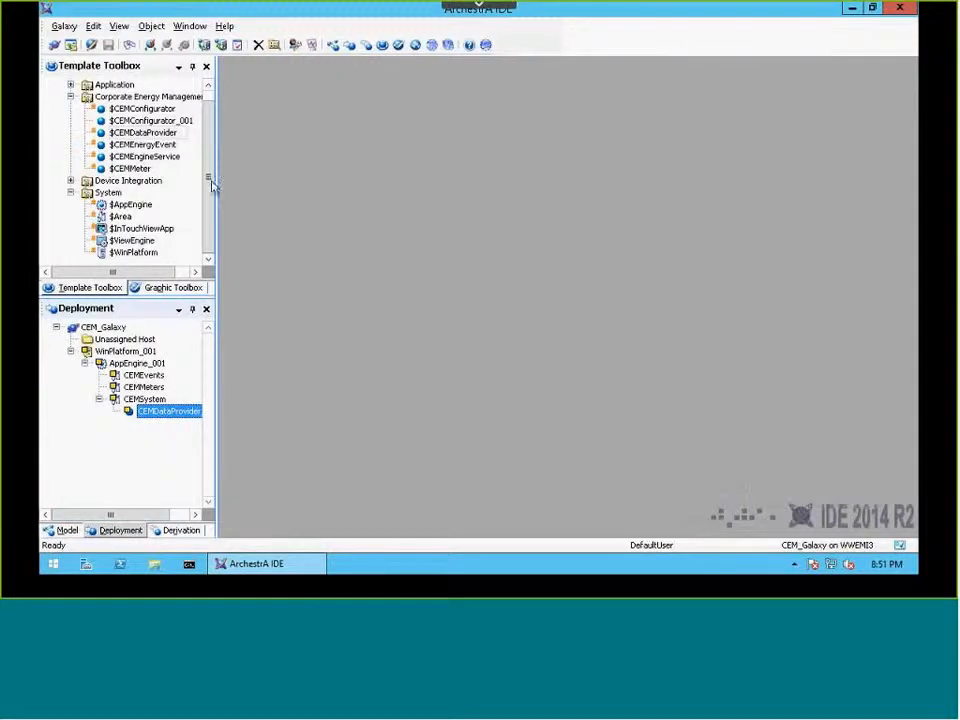
# Step: Create an instance of the $CEMEngineService template and assign it to the CEMSystem area
pyautogui.click(145, 156)
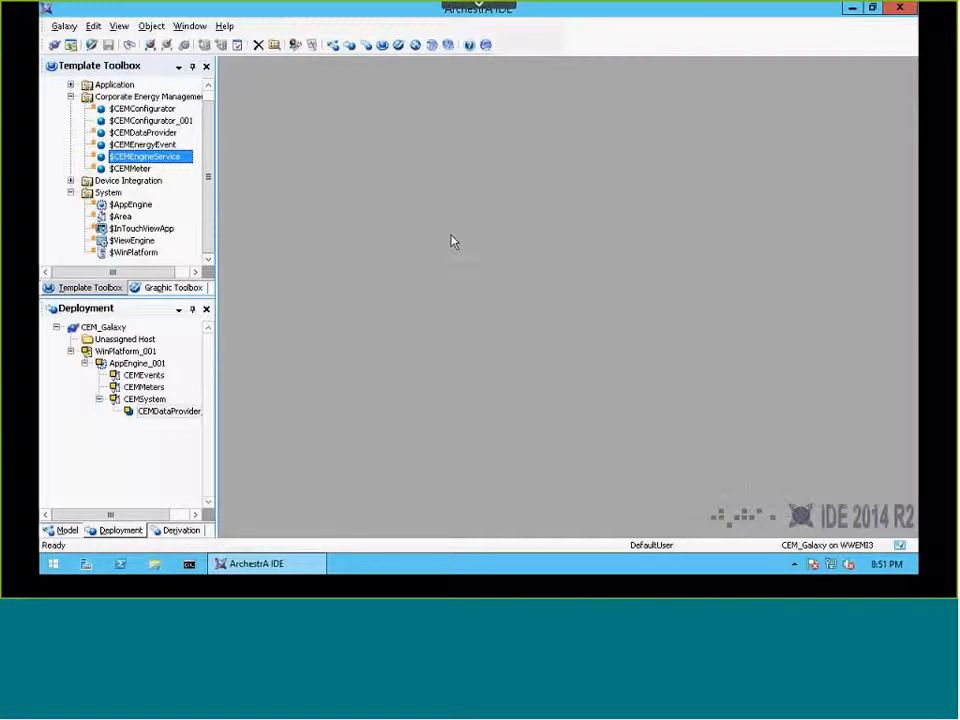
pyautogui.rightClick(152, 157)
pyautogui.moveTo(222, 294)
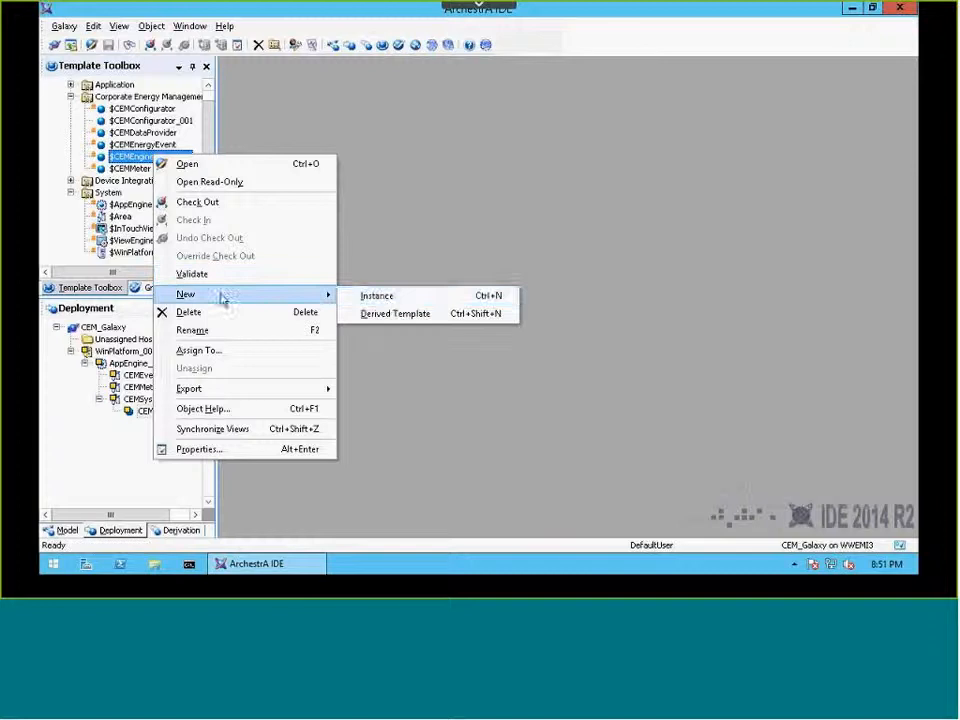
pyautogui.click(362, 296)
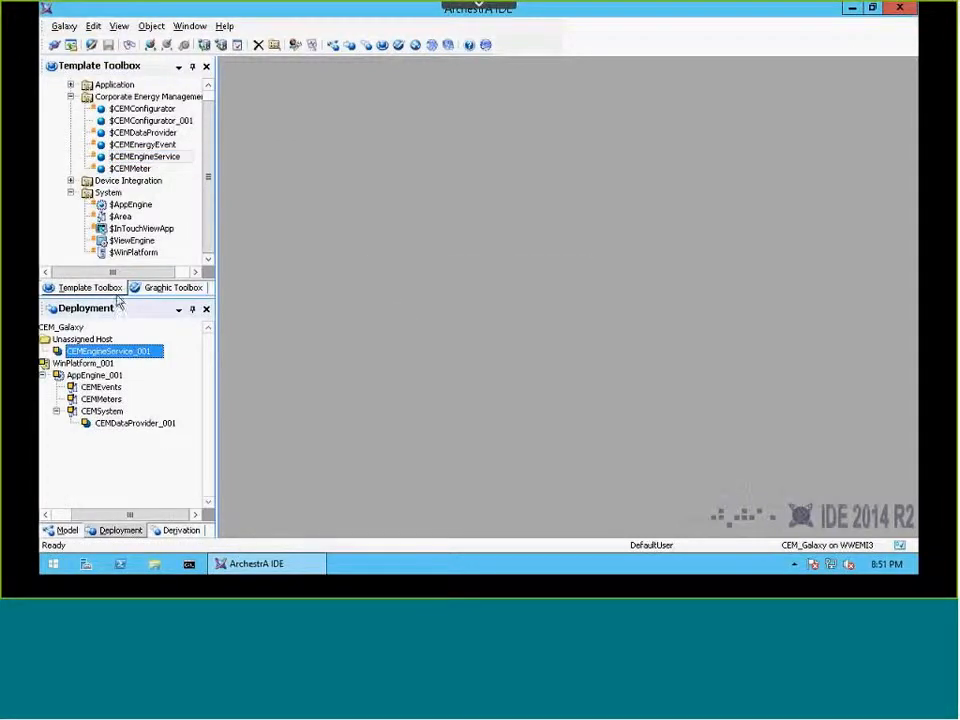
pyautogui.moveTo(60, 351); pyautogui.dragTo(72, 411)
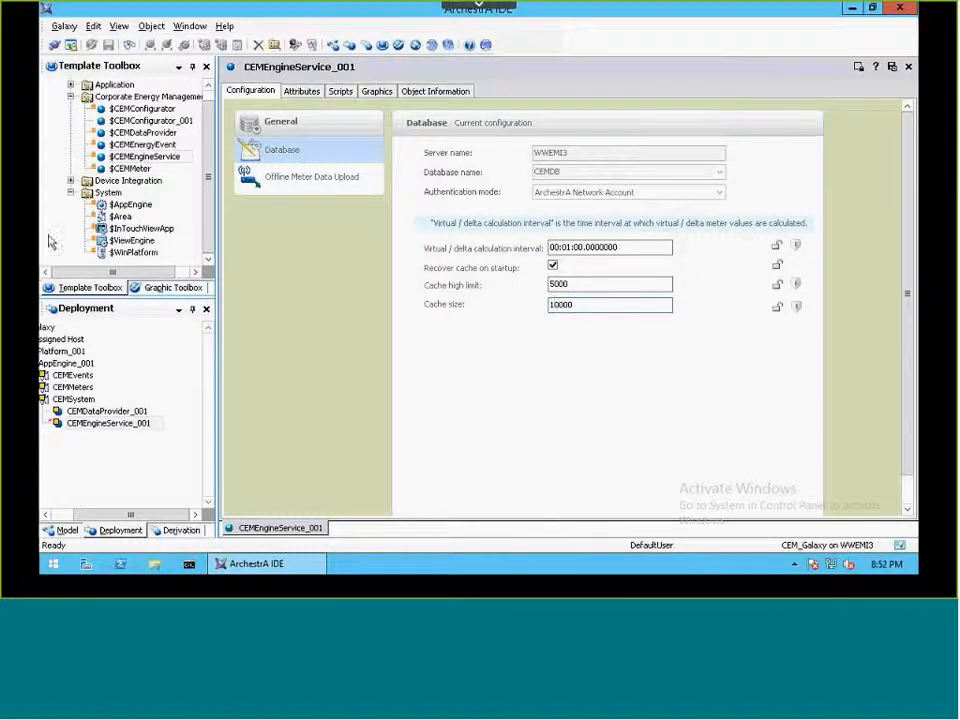
# Step: Review the Offline Meter Data Upload settings of CEMEngineService_001, and save and close the object
pyautogui.click(306, 185)
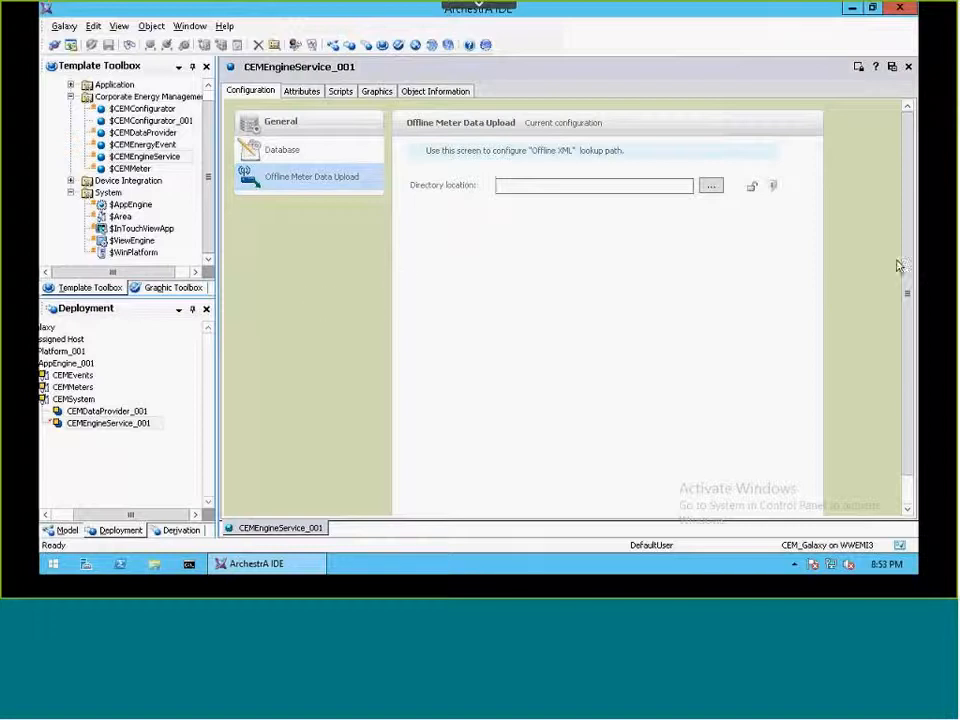
pyautogui.click(892, 67)
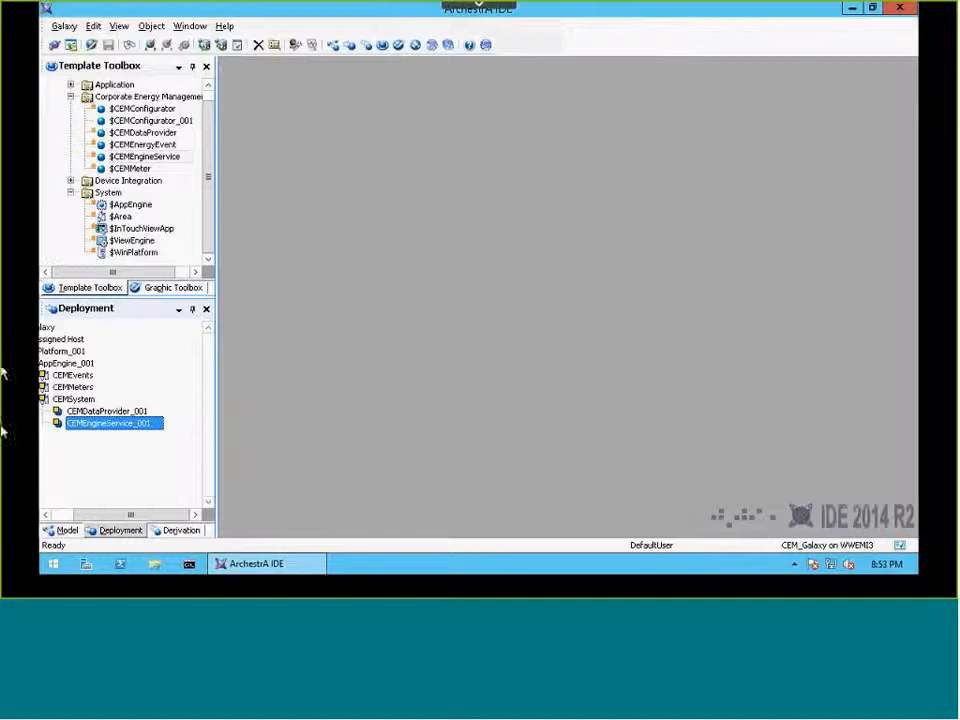
pyautogui.click(78, 515)
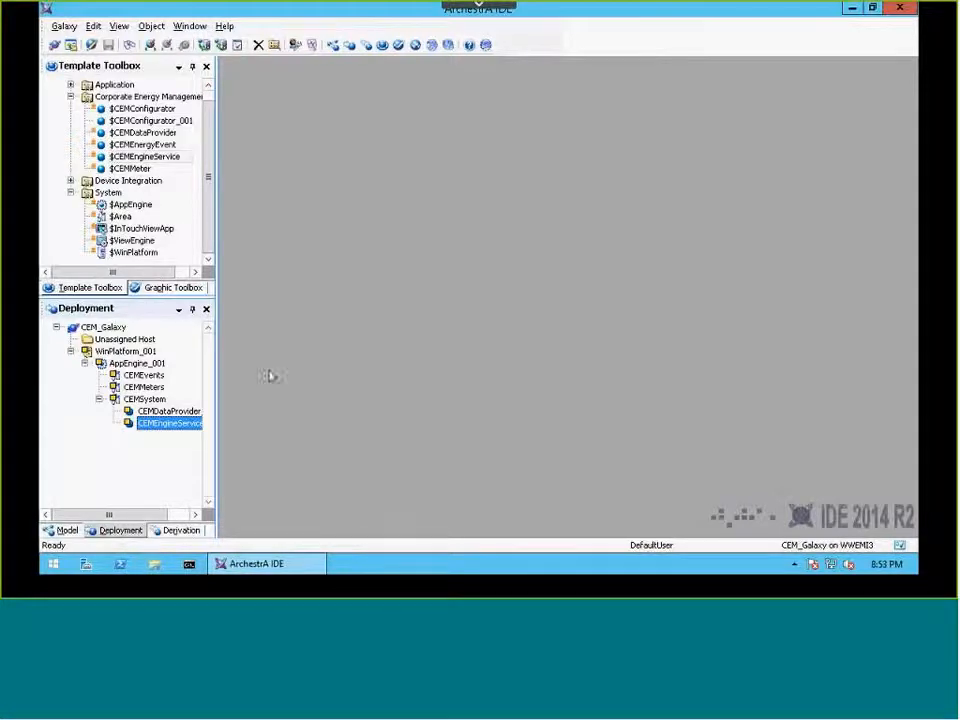
# Step: Select the $CEMMeter template in the Corporate Energy Management toolset
pyautogui.click(131, 169)
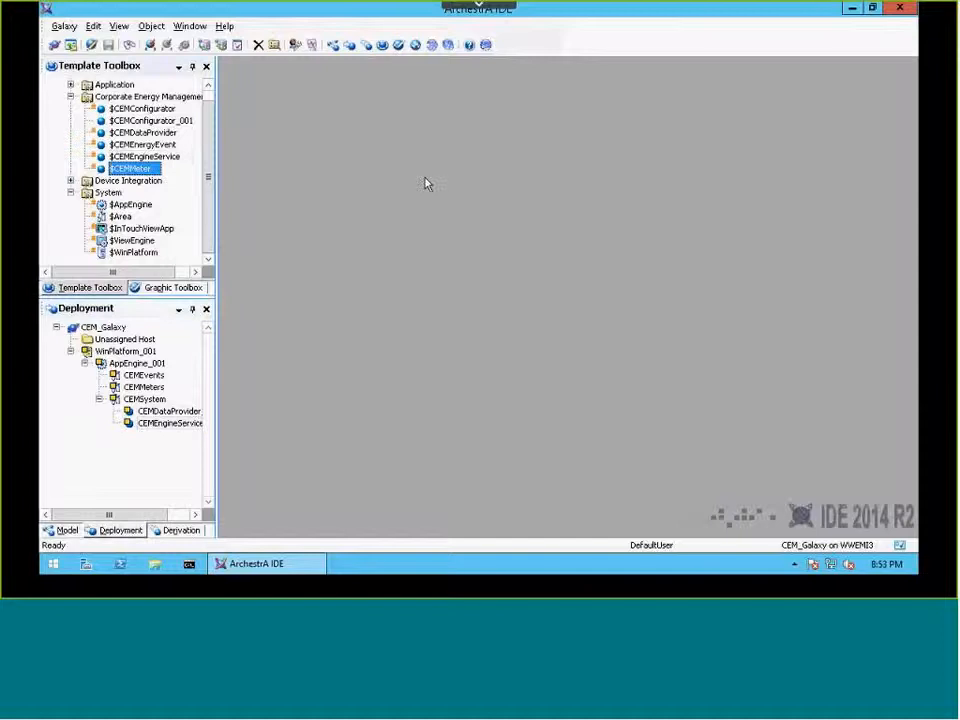